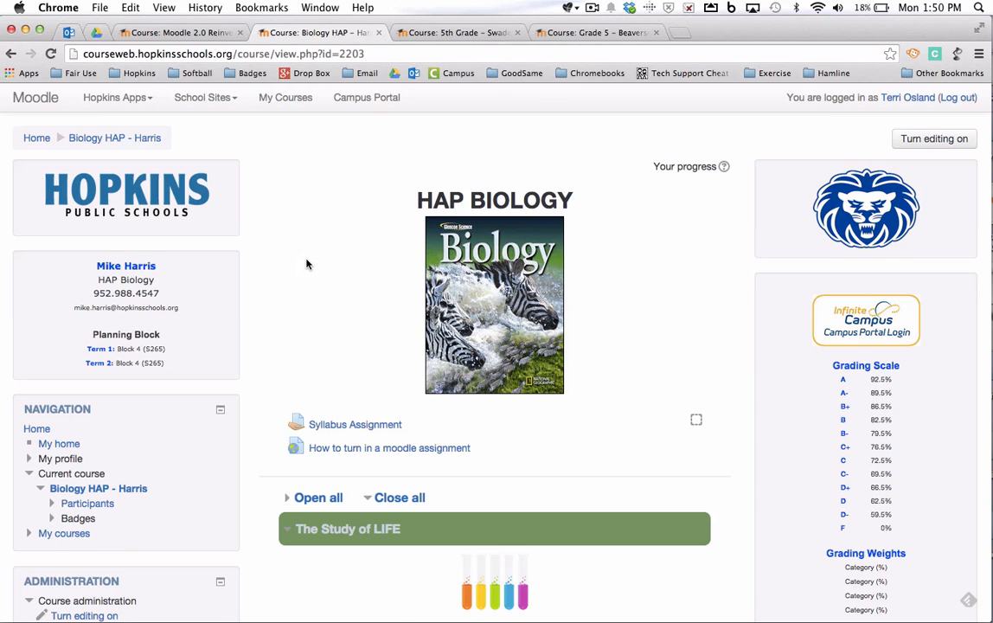
Step: Open the Enzyme Controlled Reactions Lab assignment in the Biochemistry part of the HAP Biology course
{"action": "scroll", "coordinate": [307, 264], "scroll_direction": "down", "scroll_amount": 5}
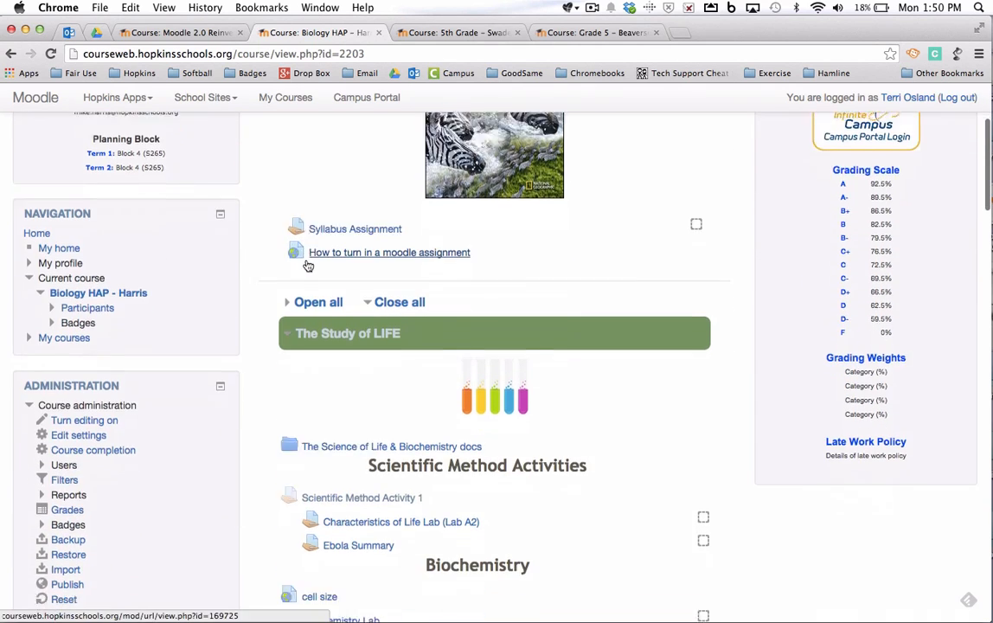
{"action": "scroll", "coordinate": [307, 266], "scroll_direction": "down", "scroll_amount": 8}
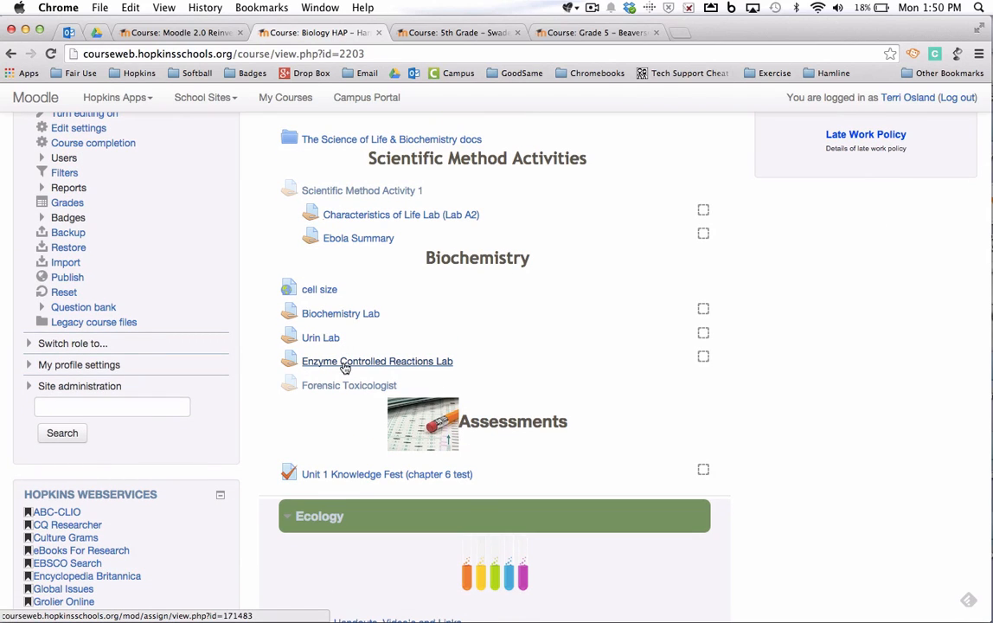
{"action": "left_click", "coordinate": [292, 365]}
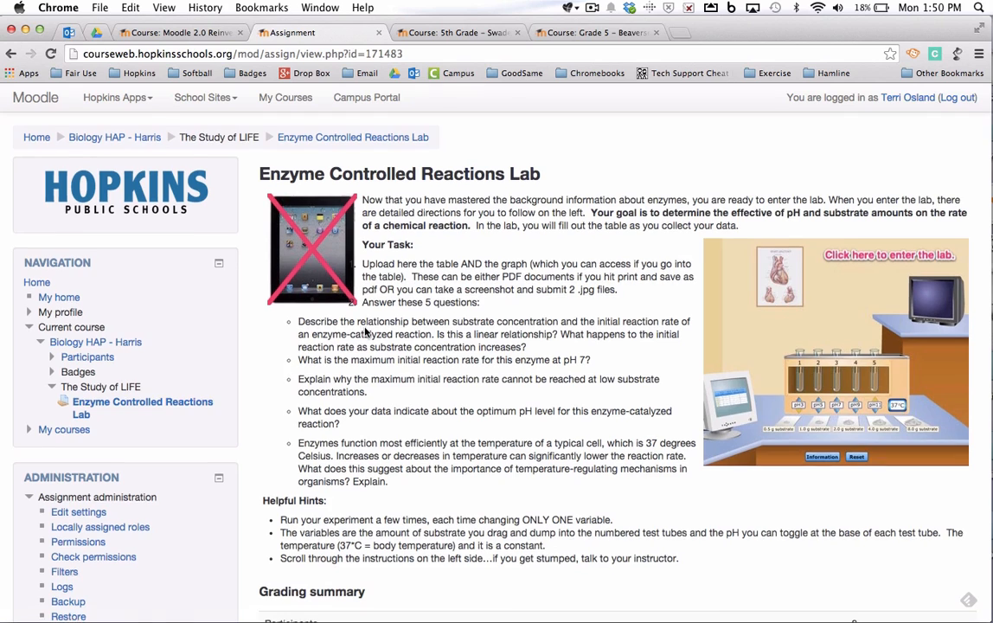
{"action": "scroll", "coordinate": [365, 331], "scroll_direction": "down", "scroll_amount": 2}
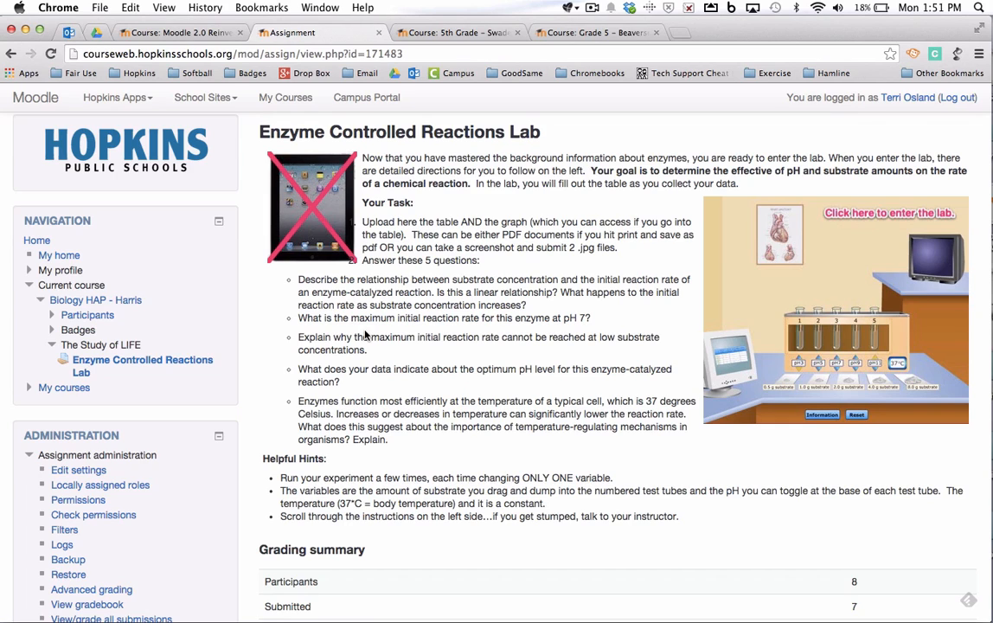
Step: View the virtual lab linked from the assignment's picture, and return to the assignment to review its five questions
{"action": "left_click", "coordinate": [824, 310]}
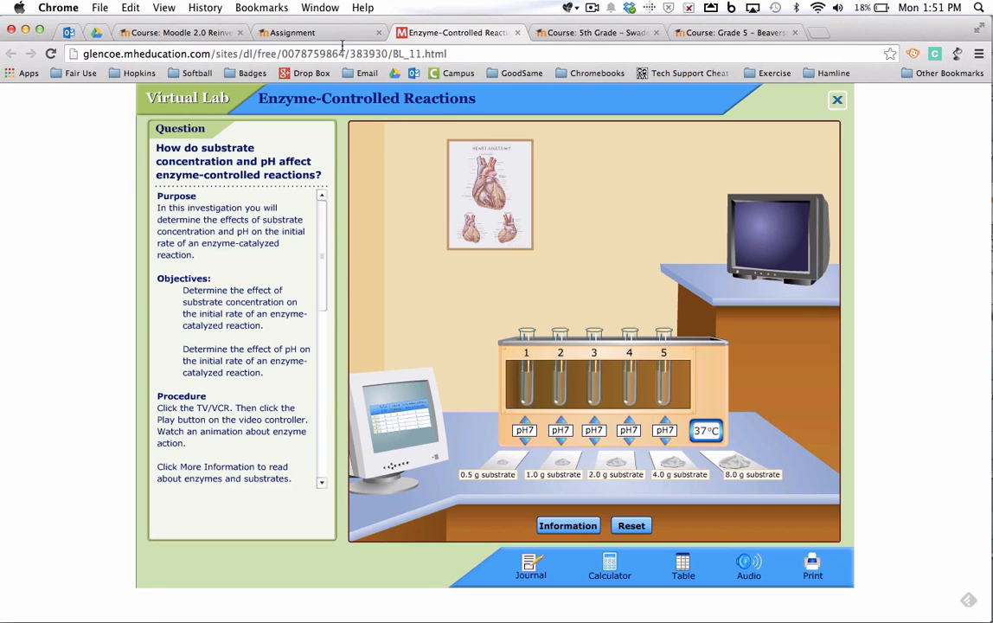
{"action": "left_click", "coordinate": [294, 33]}
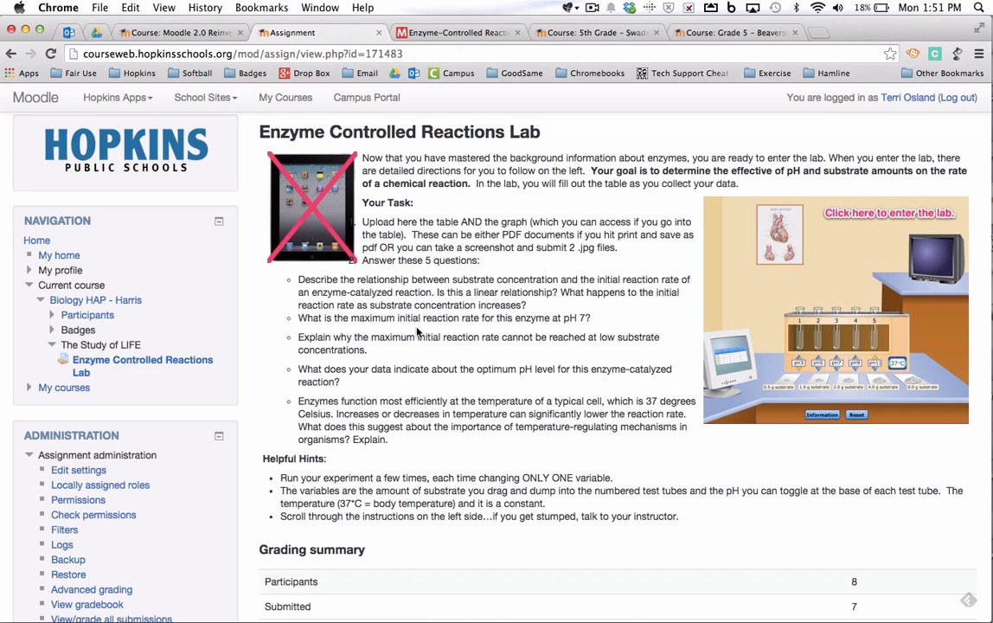
{"action": "scroll", "coordinate": [417, 331], "scroll_direction": "down", "scroll_amount": 1}
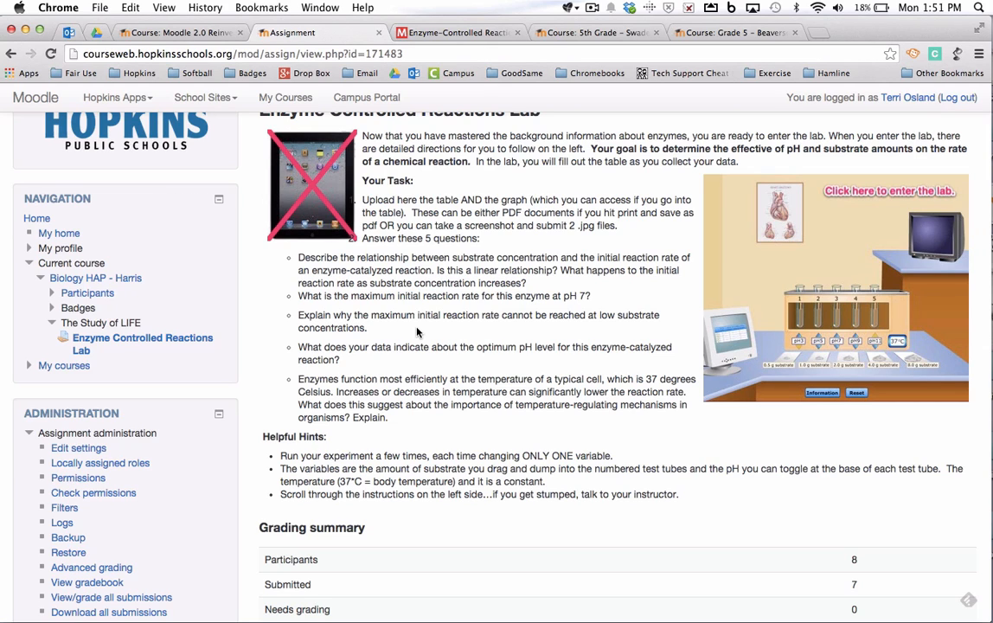
{"action": "scroll", "coordinate": [417, 331], "scroll_direction": "up", "scroll_amount": 1}
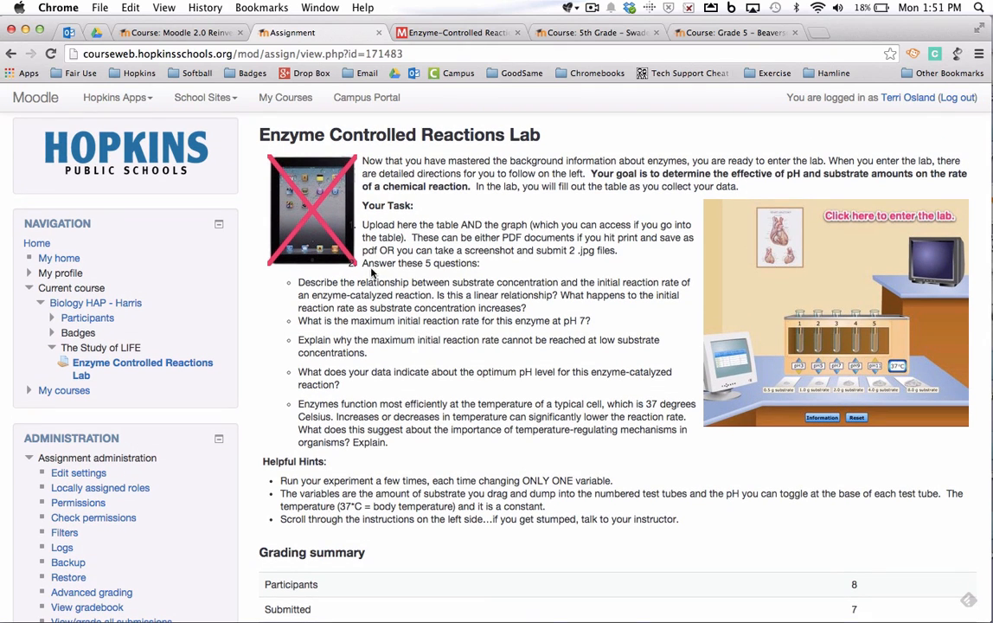
{"action": "left_click_drag", "start_coordinate": [298, 281], "coordinate": [458, 441]}
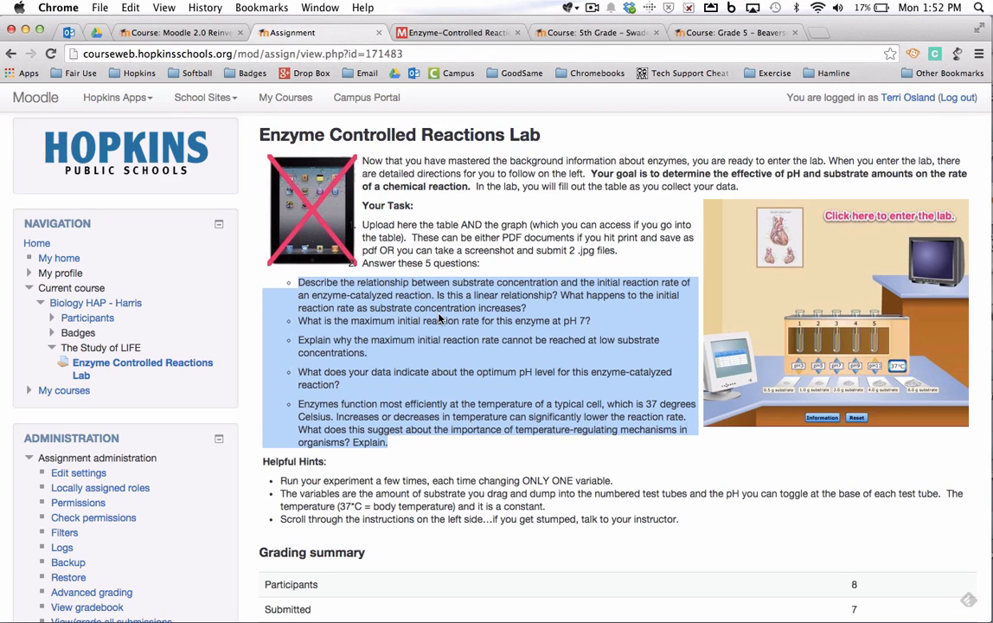
{"action": "left_click", "coordinate": [439, 319]}
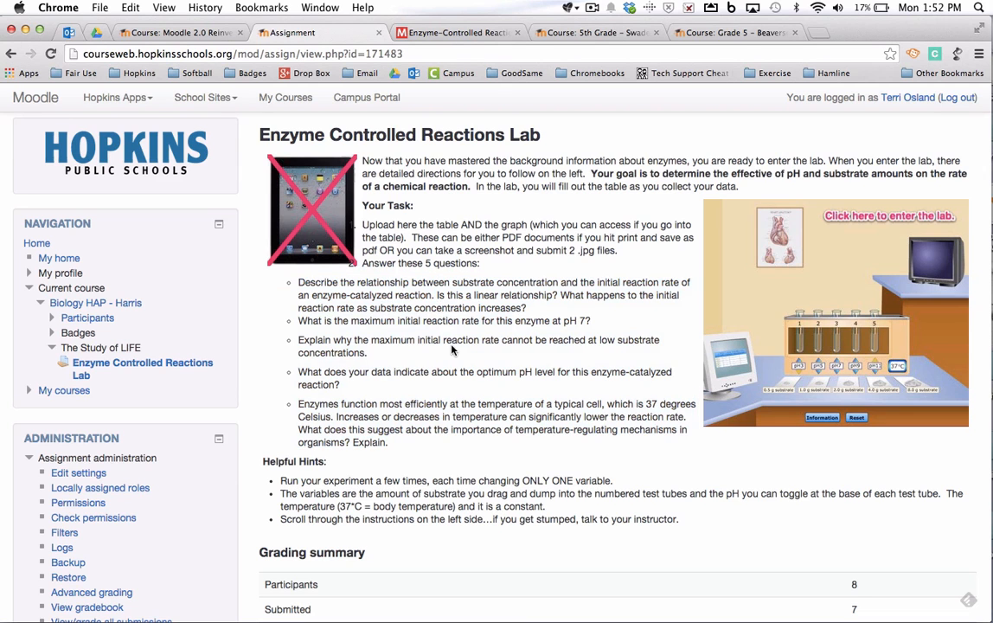
{"action": "scroll", "coordinate": [451, 348], "scroll_direction": "up", "scroll_amount": 1}
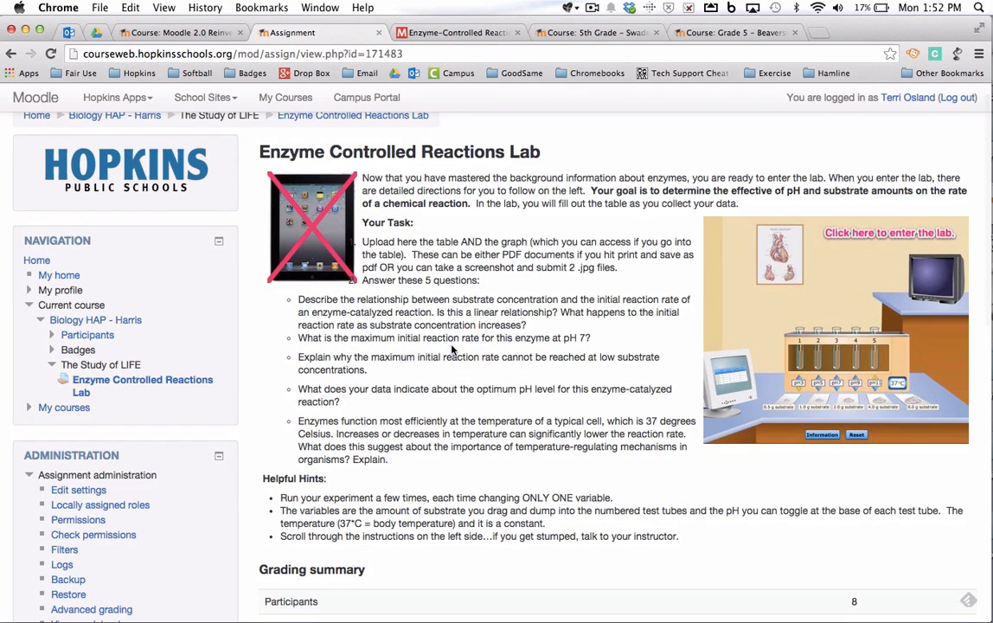
Step: Switch to the 5th Grade course and open the "Tiny People in a Mouthwatering World - Eggs" assignment under Writing
{"action": "left_click", "coordinate": [556, 35]}
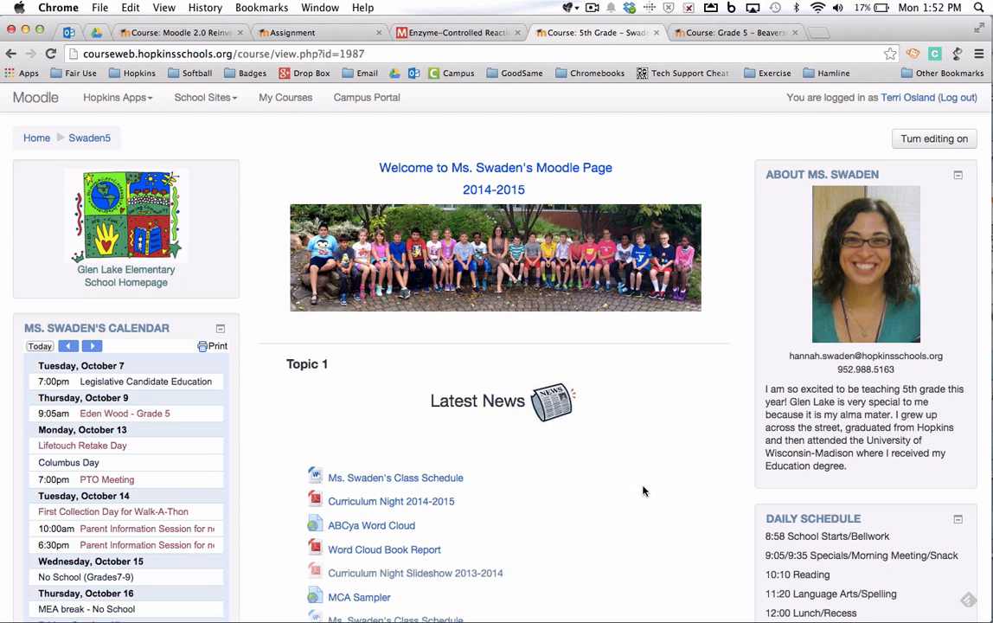
{"action": "scroll", "coordinate": [643, 491], "scroll_direction": "down", "scroll_amount": 15}
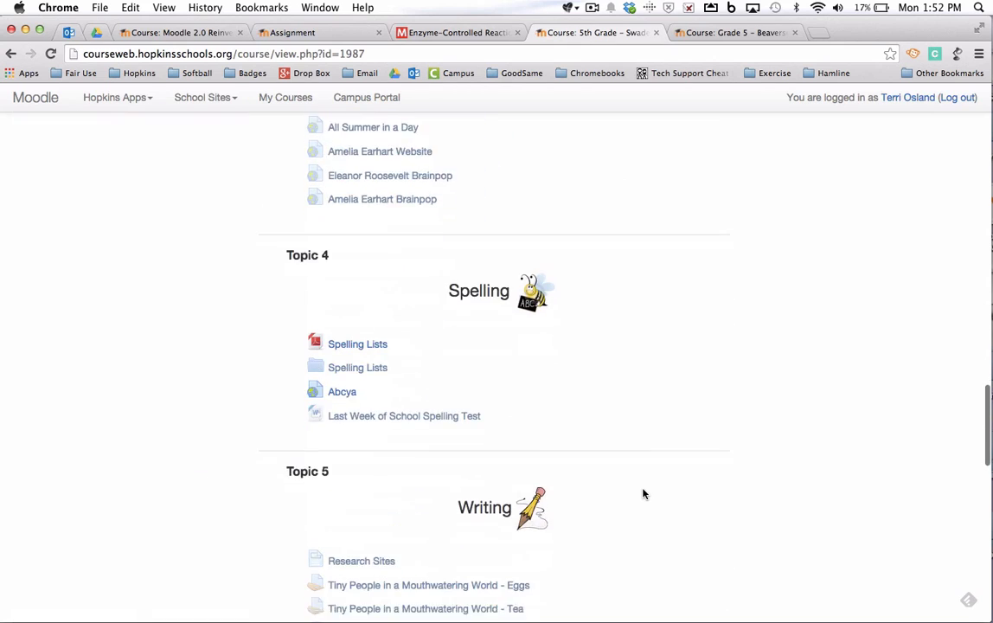
{"action": "scroll", "coordinate": [643, 494], "scroll_direction": "down", "scroll_amount": 7}
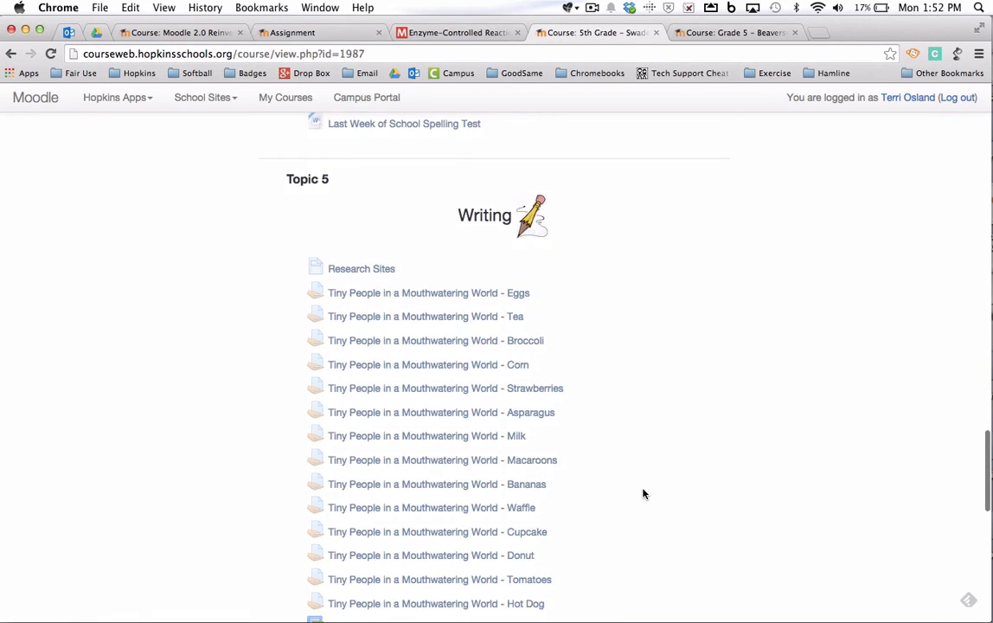
{"action": "scroll", "coordinate": [643, 494], "scroll_direction": "down", "scroll_amount": 1}
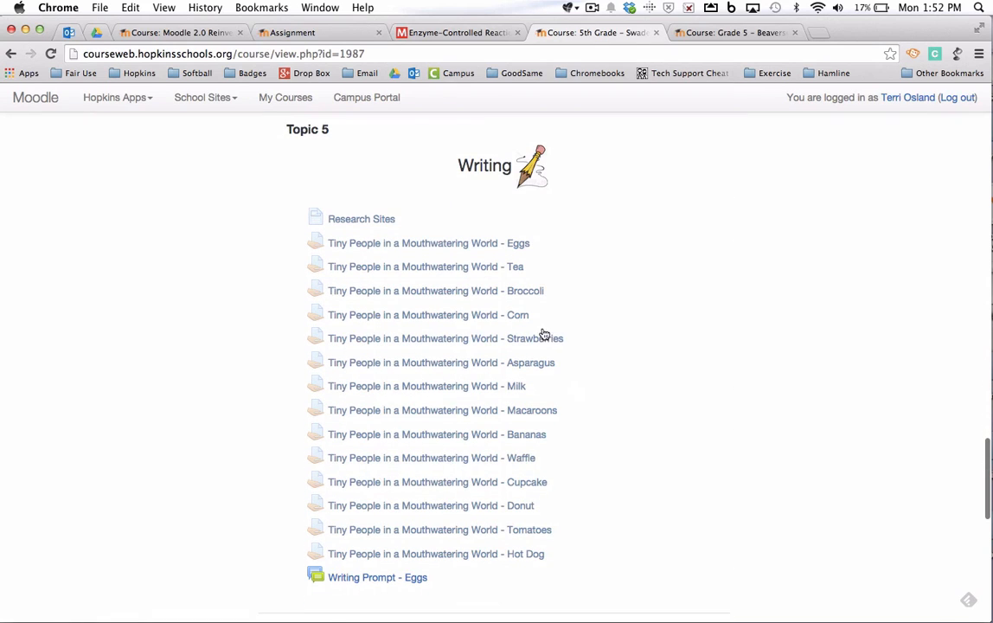
{"action": "left_click", "coordinate": [514, 247]}
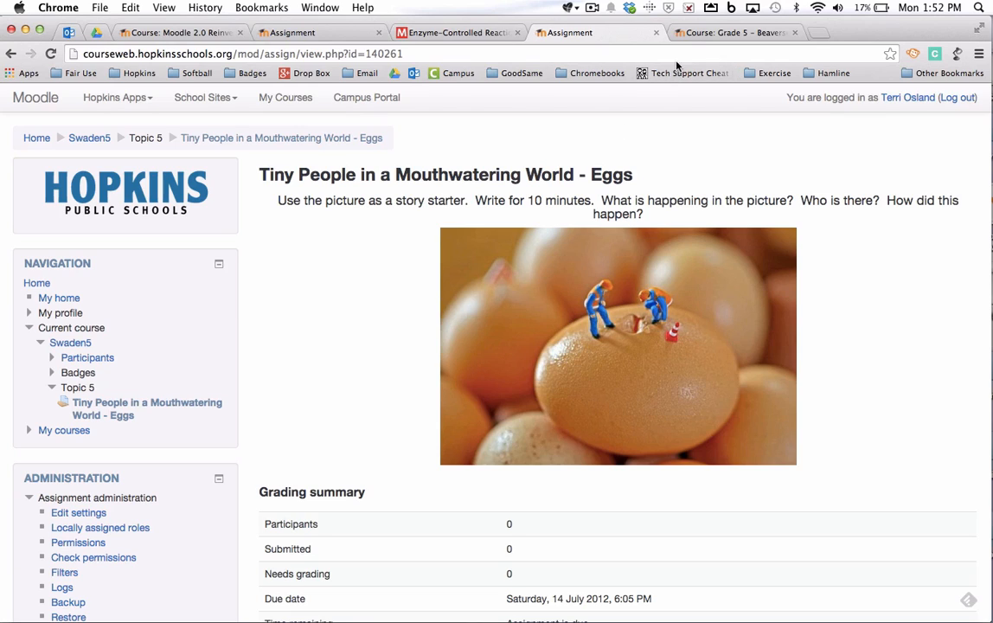
Step: In the other Grade 5 course, open "Autobiography Questions - 1" under Reading and examine its instruction about sharing the document
{"action": "left_click", "coordinate": [688, 33]}
{"action": "scroll", "coordinate": [490, 323], "scroll_direction": "down", "scroll_amount": 4}
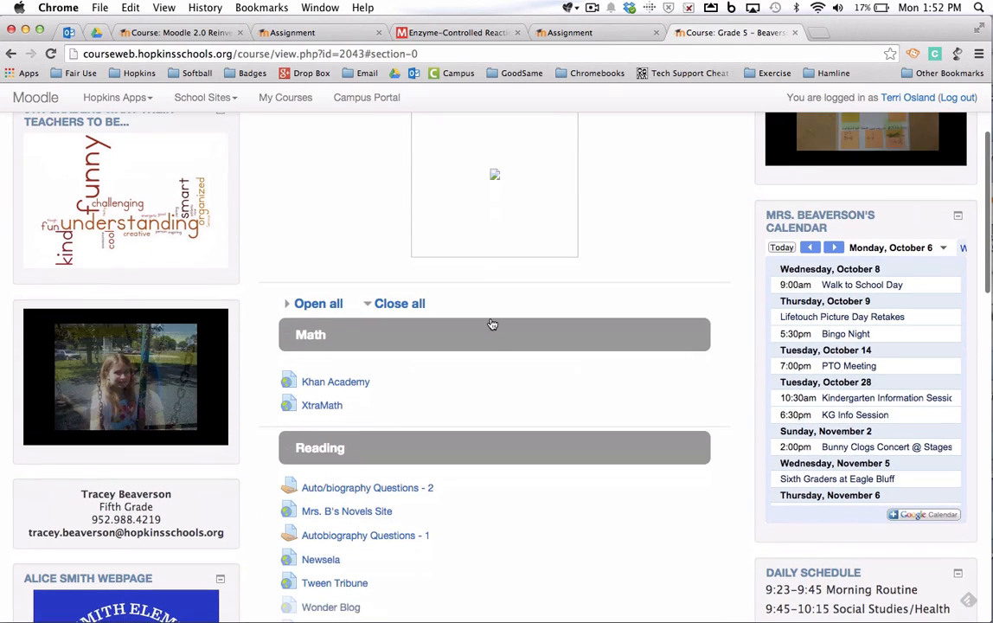
{"action": "scroll", "coordinate": [490, 323], "scroll_direction": "down", "scroll_amount": 2}
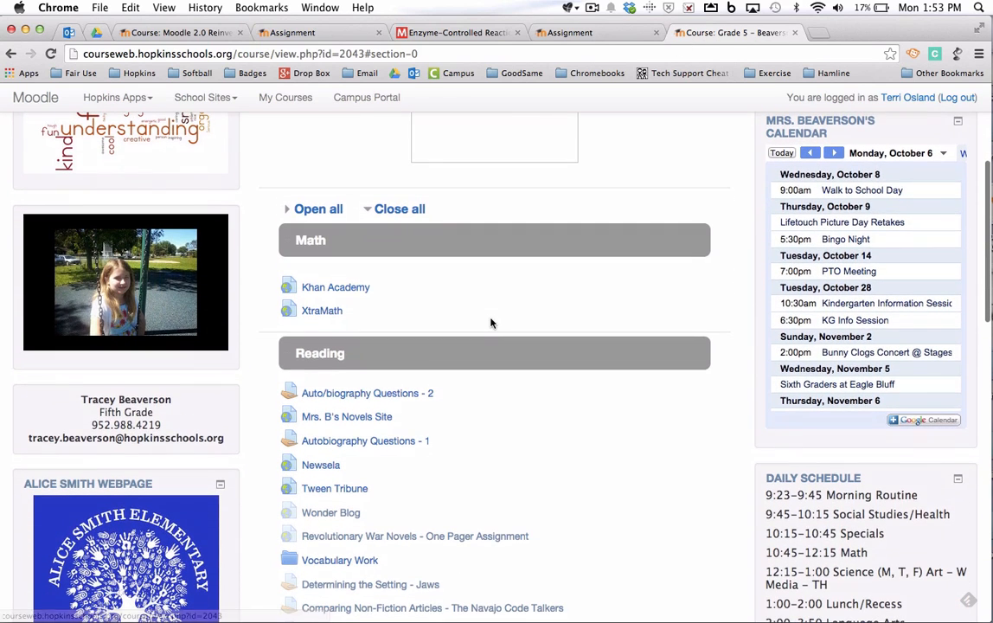
{"action": "left_click", "coordinate": [386, 448]}
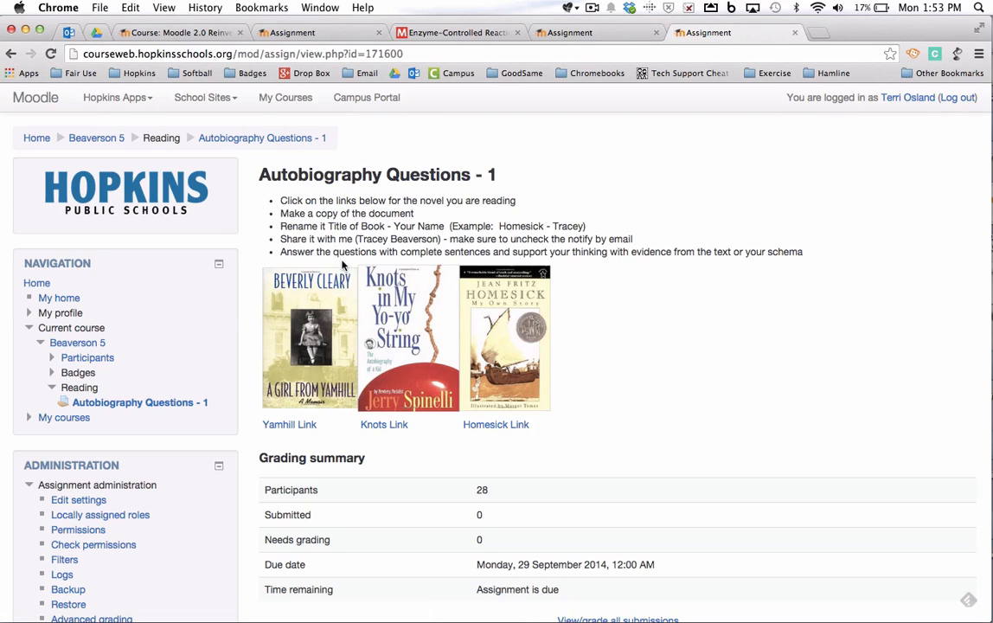
{"action": "left_click_drag", "start_coordinate": [642, 239], "coordinate": [250, 240]}
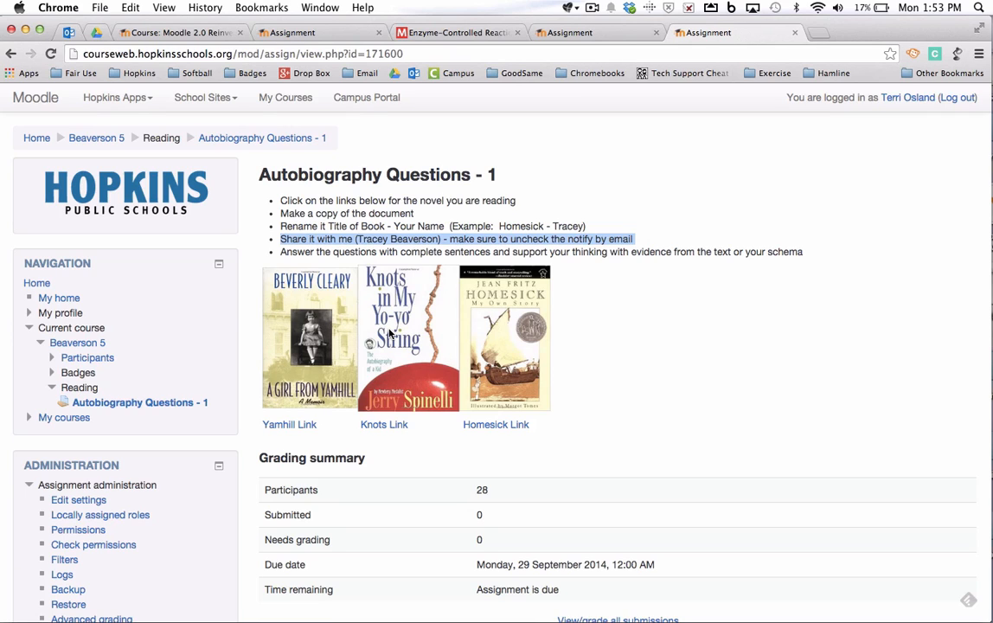
{"action": "left_click", "coordinate": [627, 323]}
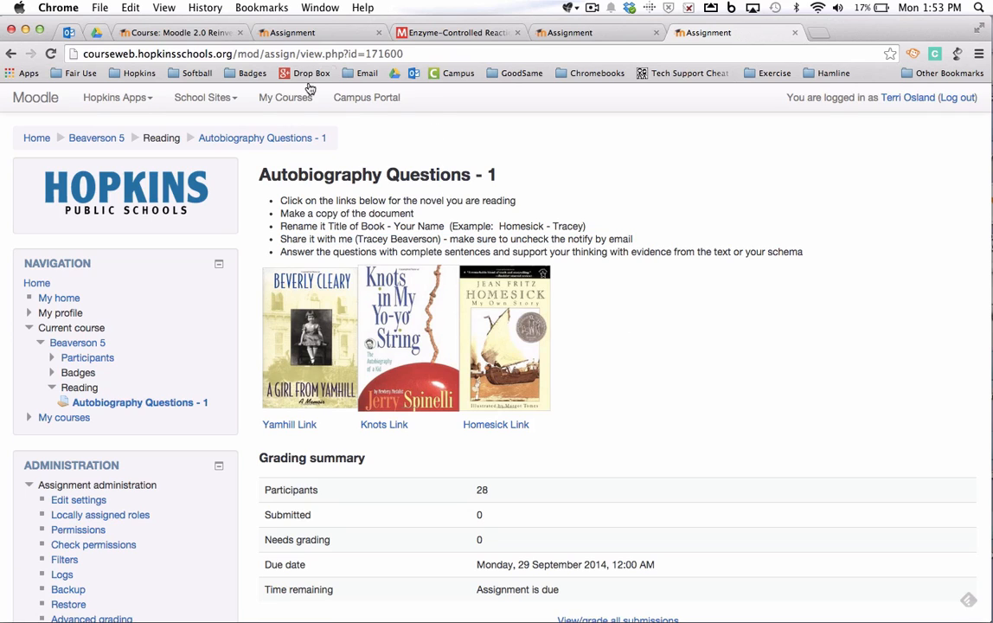
Step: Return to the HAP Biology course page and turn on editing for the course
{"action": "key", "text": "super+2"}
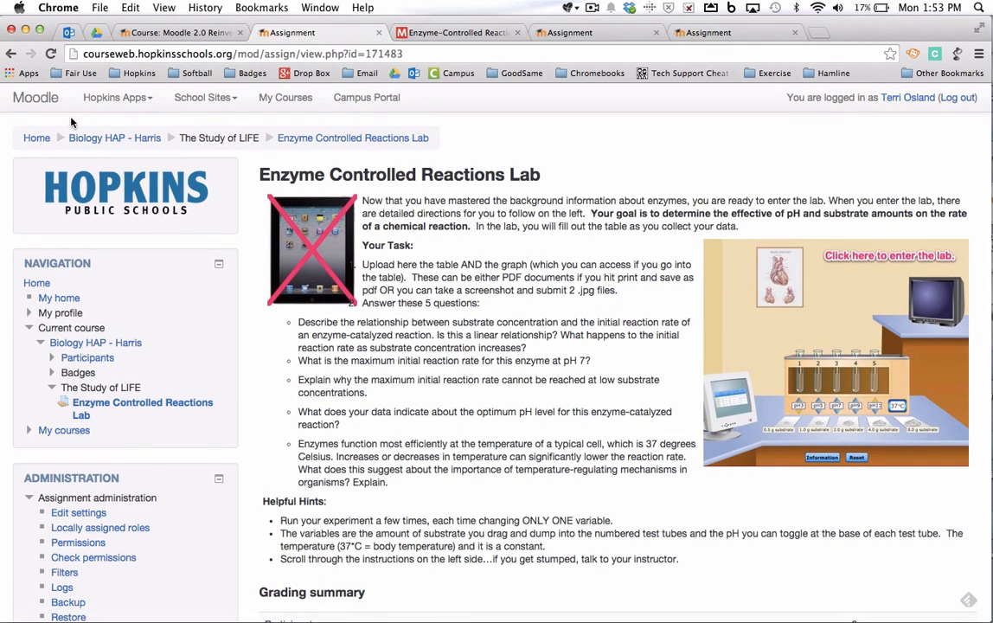
{"action": "left_click", "coordinate": [121, 137]}
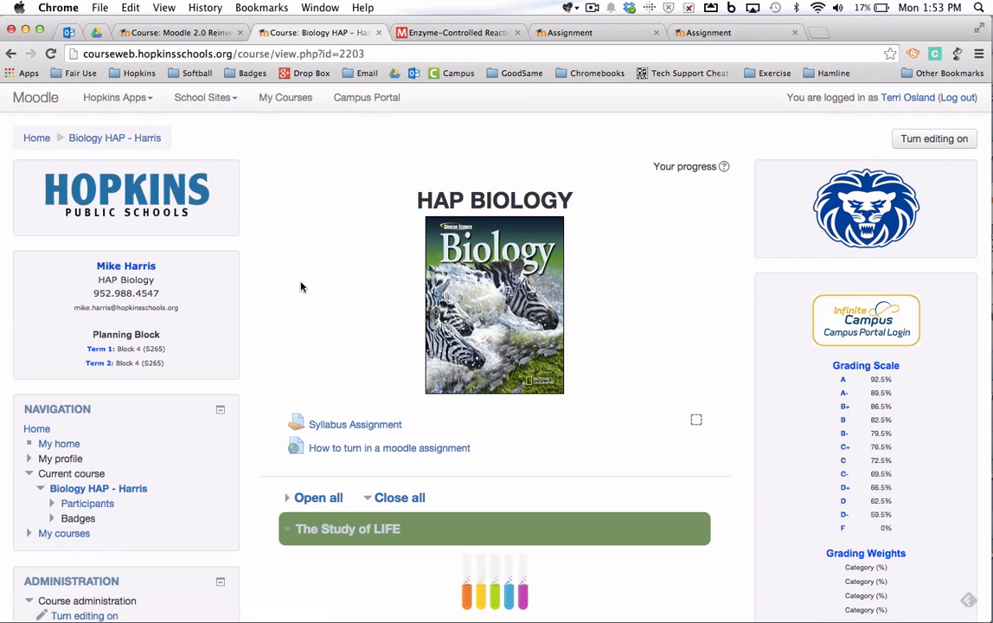
{"action": "scroll", "coordinate": [301, 286], "scroll_direction": "down", "scroll_amount": 5}
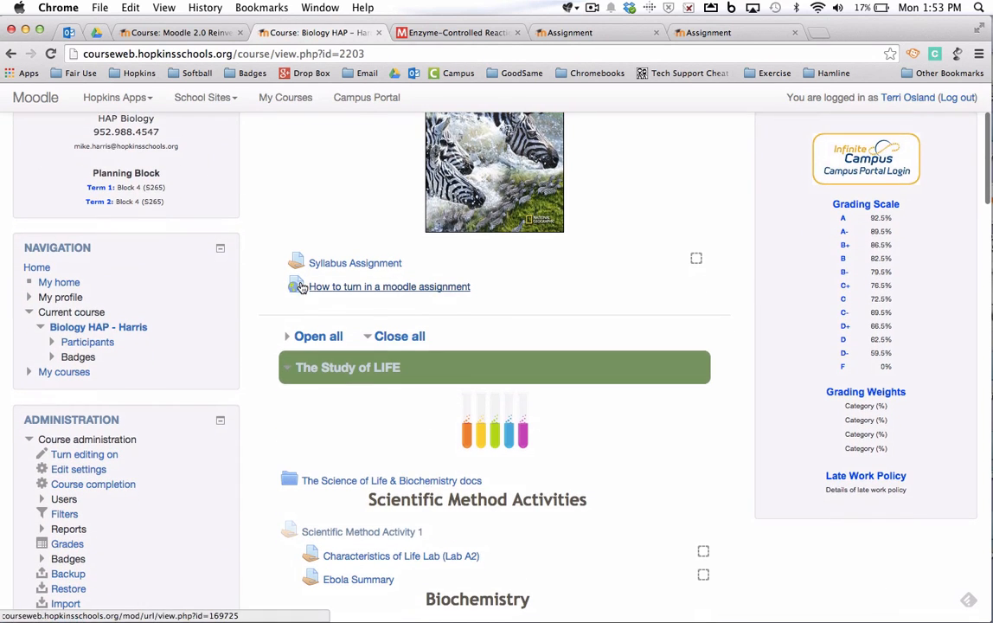
{"action": "scroll", "coordinate": [301, 286], "scroll_direction": "up", "scroll_amount": 5}
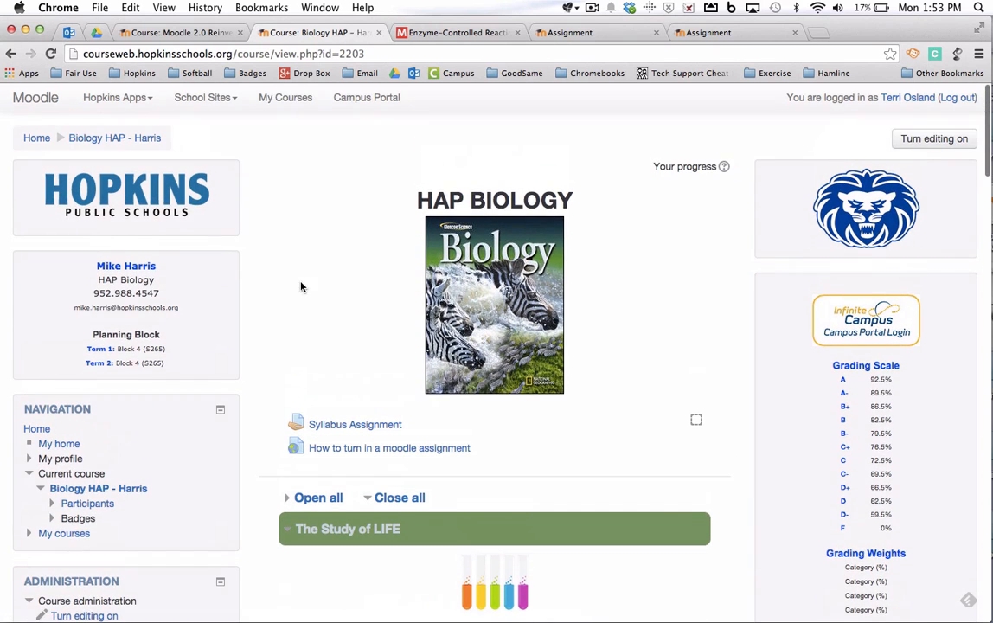
{"action": "left_click", "coordinate": [920, 138]}
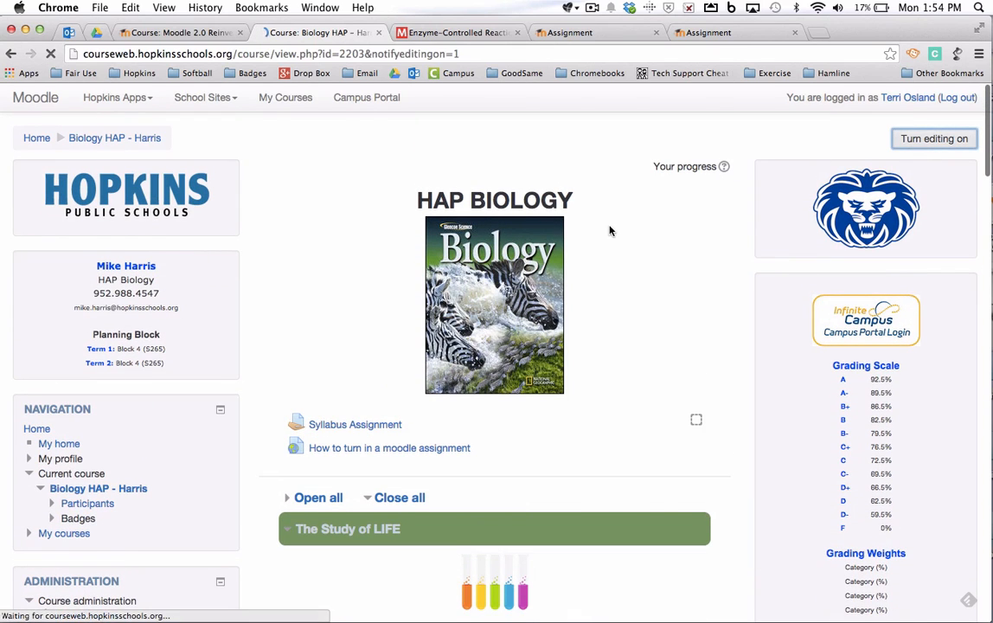
{"action": "scroll", "coordinate": [610, 233], "scroll_direction": "down", "scroll_amount": 12}
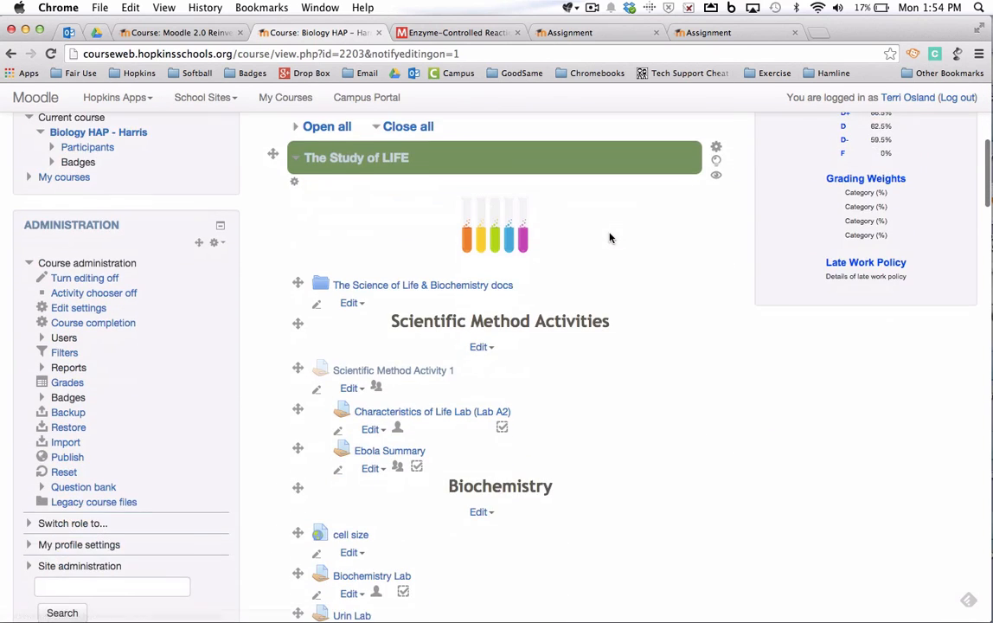
{"action": "scroll", "coordinate": [610, 238], "scroll_direction": "down", "scroll_amount": 12}
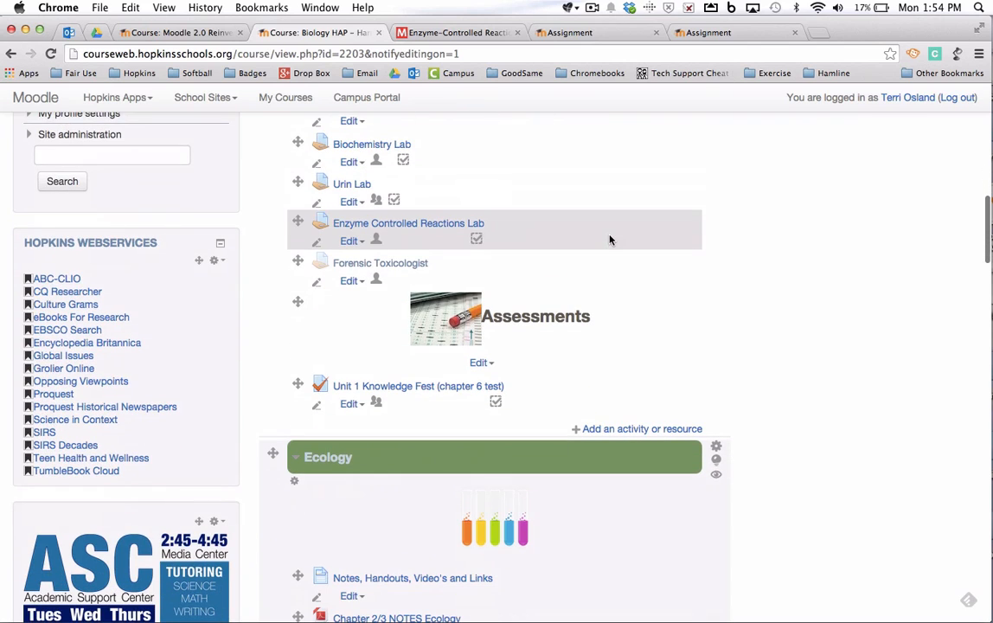
{"action": "left_click", "coordinate": [618, 429]}
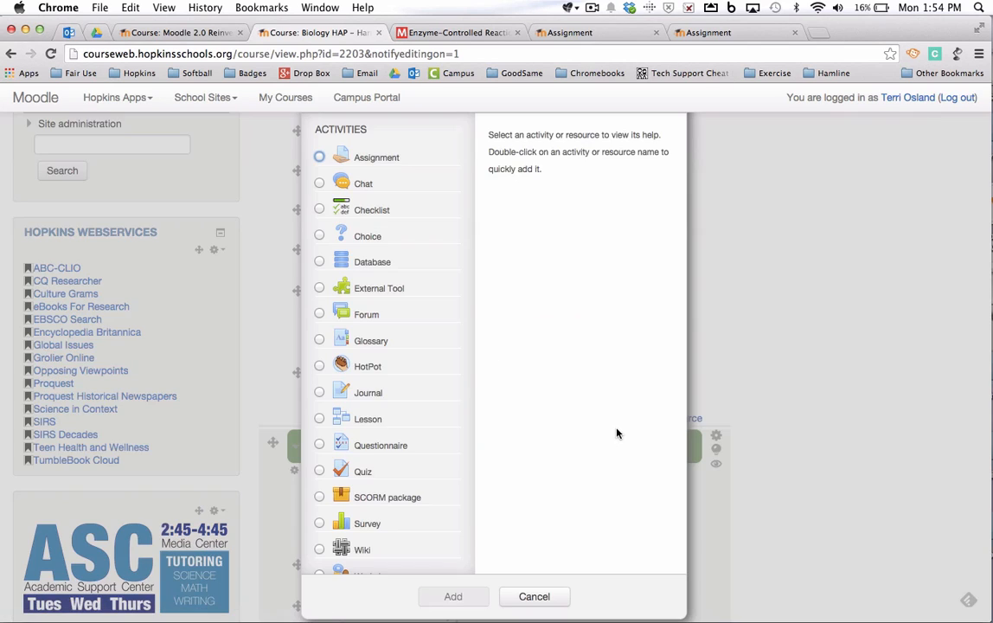
{"action": "left_click", "coordinate": [379, 162]}
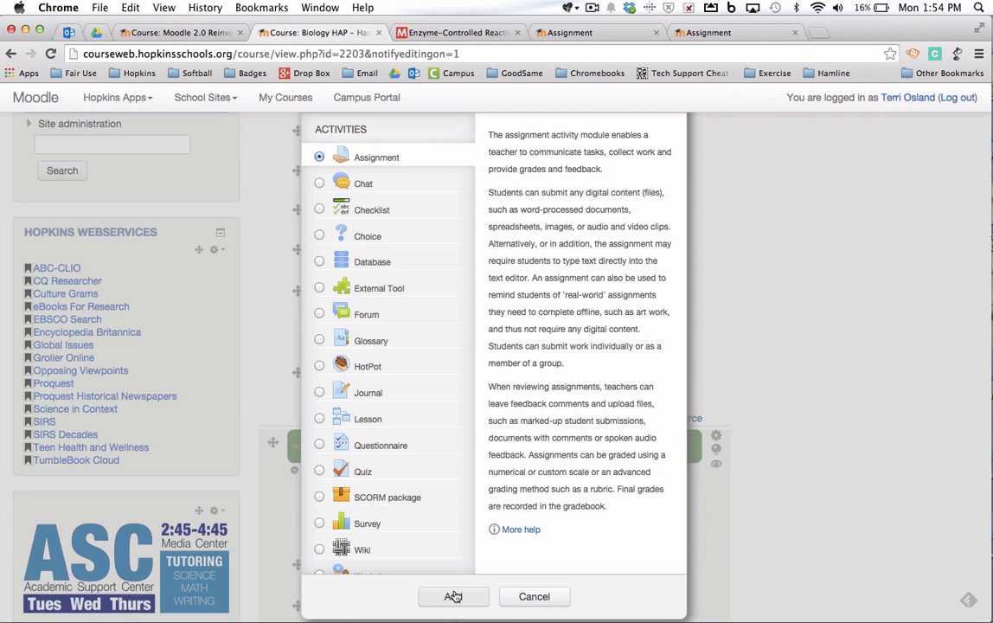
{"action": "left_click", "coordinate": [534, 597]}
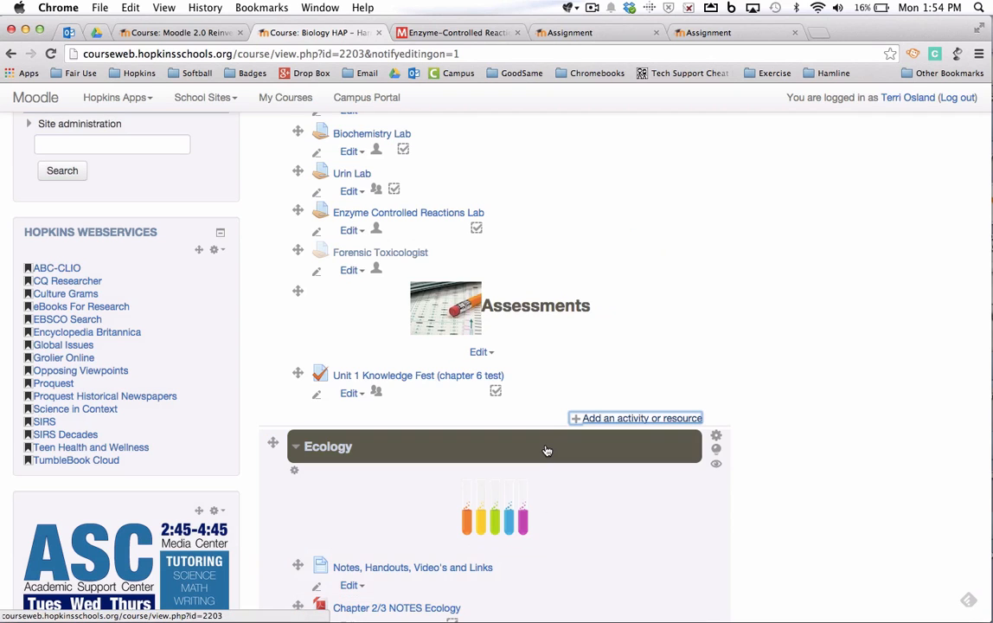
Step: Open the "Enzyme Controlled Reactions Lab" assignment under Biochemistry and open its settings for editing
{"action": "scroll", "coordinate": [546, 450], "scroll_direction": "up", "scroll_amount": 8}
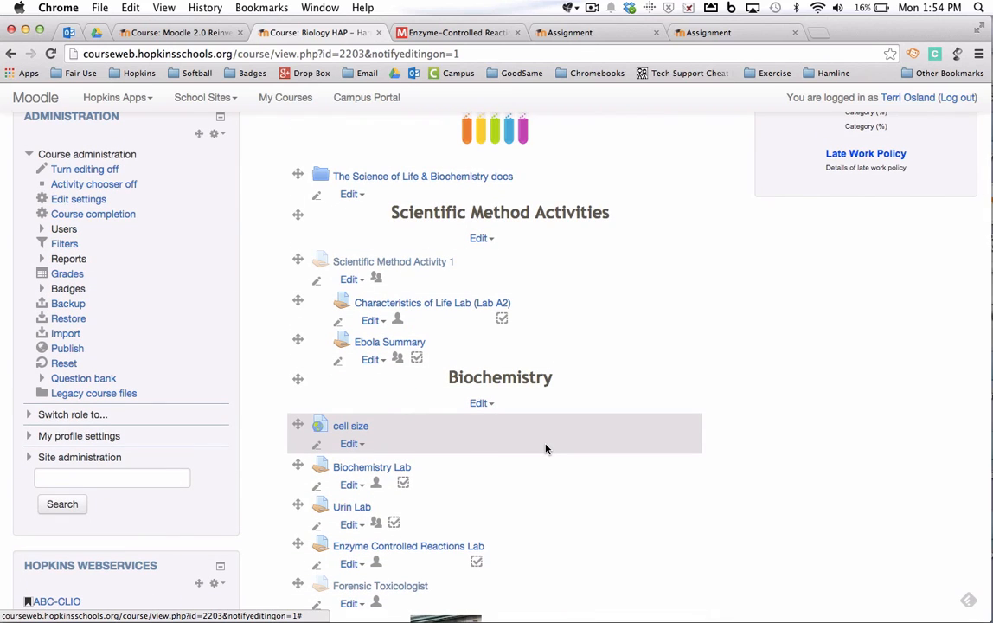
{"action": "scroll", "coordinate": [546, 448], "scroll_direction": "down", "scroll_amount": 1}
{"action": "scroll", "coordinate": [548, 448], "scroll_direction": "down", "scroll_amount": 1}
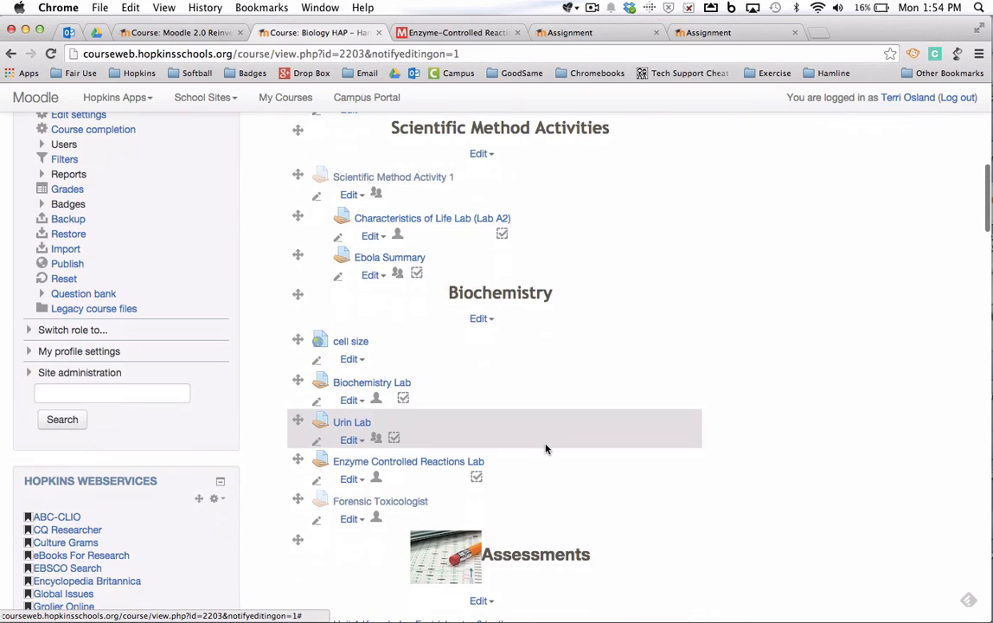
{"action": "left_click", "coordinate": [436, 467]}
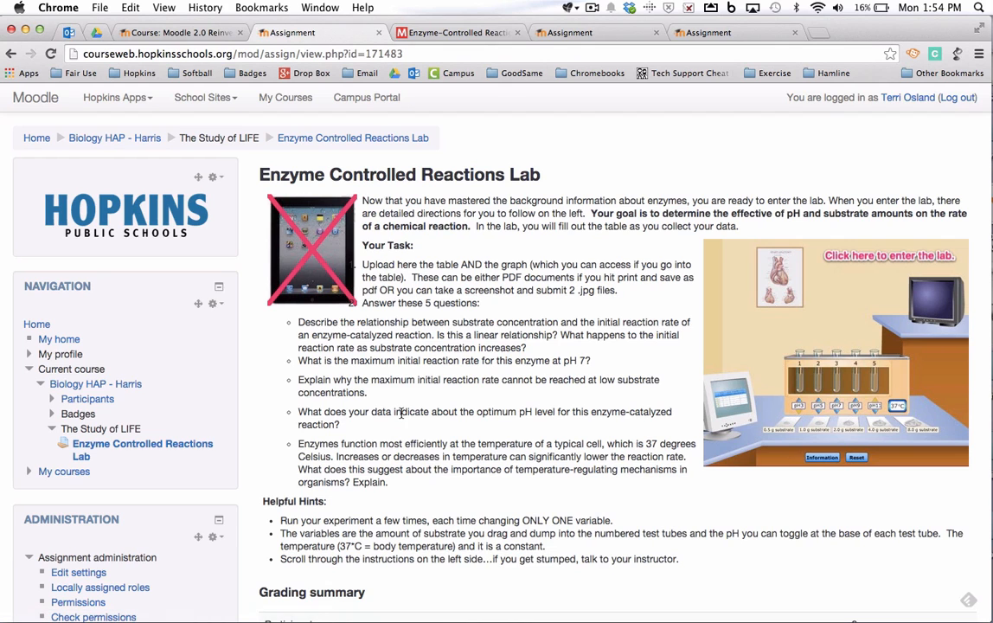
{"action": "scroll", "coordinate": [401, 412], "scroll_direction": "down", "scroll_amount": 3}
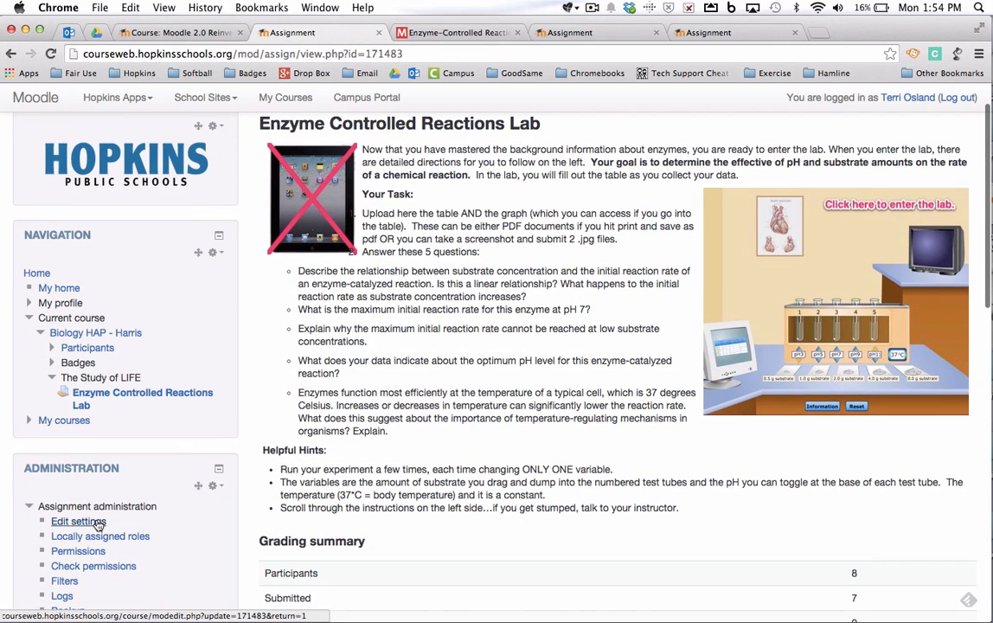
{"action": "left_click", "coordinate": [98, 523]}
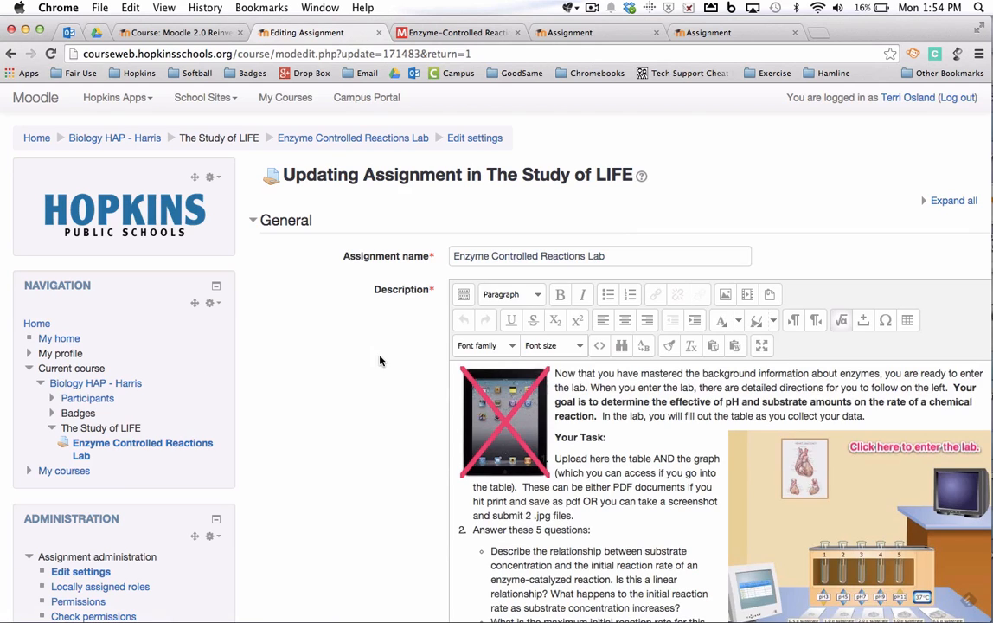
Step: Select the assignment name and review the full description text with its pictures, questions and helpful hints
{"action": "triple_click", "coordinate": [617, 258]}
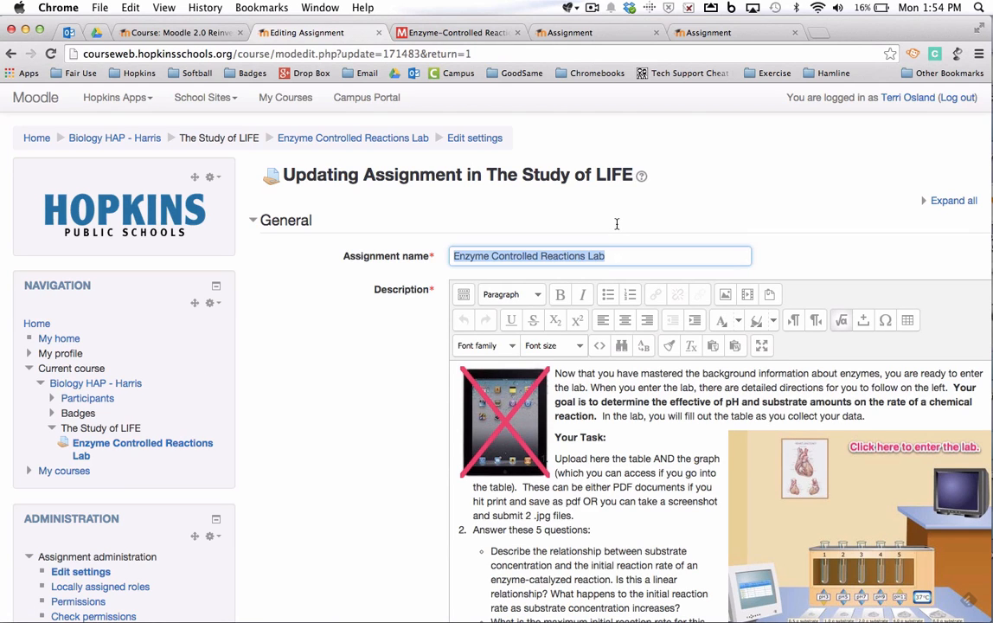
{"action": "scroll", "coordinate": [388, 396], "scroll_direction": "right", "scroll_amount": 2}
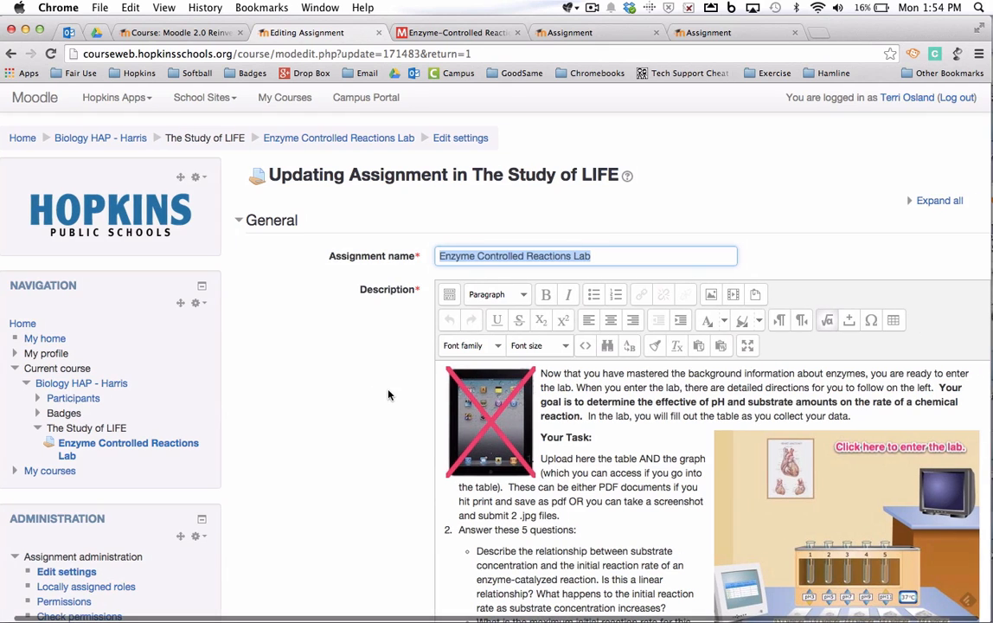
{"action": "scroll", "coordinate": [389, 395], "scroll_direction": "down", "scroll_amount": 2}
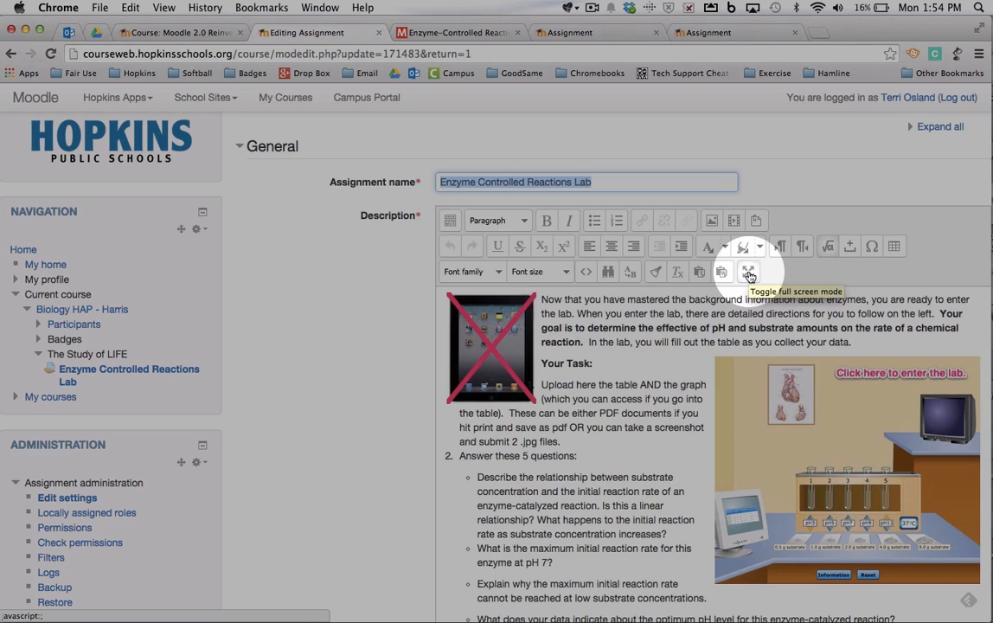
{"action": "scroll", "coordinate": [749, 276], "scroll_direction": "down", "scroll_amount": 5}
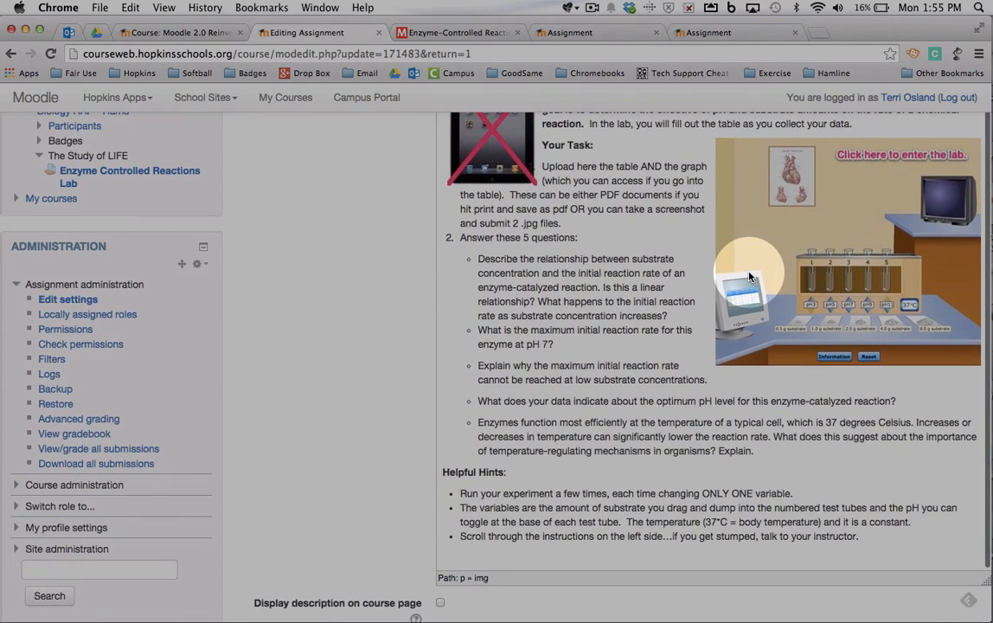
{"action": "scroll", "coordinate": [749, 276], "scroll_direction": "up", "scroll_amount": 4}
{"action": "scroll", "coordinate": [749, 270], "scroll_direction": "up", "scroll_amount": 1}
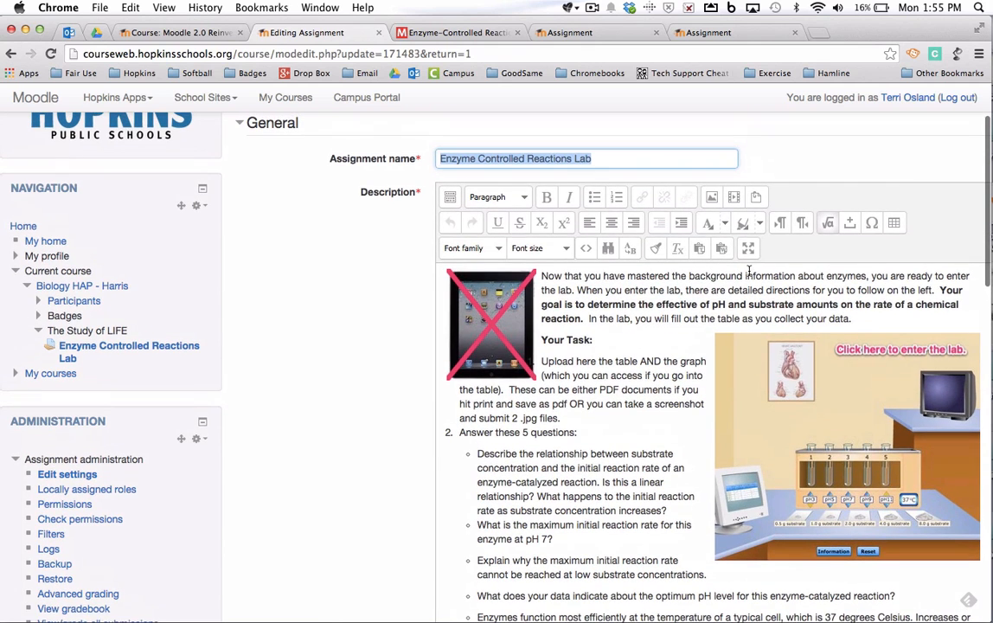
Step: Show the description editor in full screen mode and restore it, and collapse and re-expand its formatting toolbar
{"action": "left_click", "coordinate": [749, 250]}
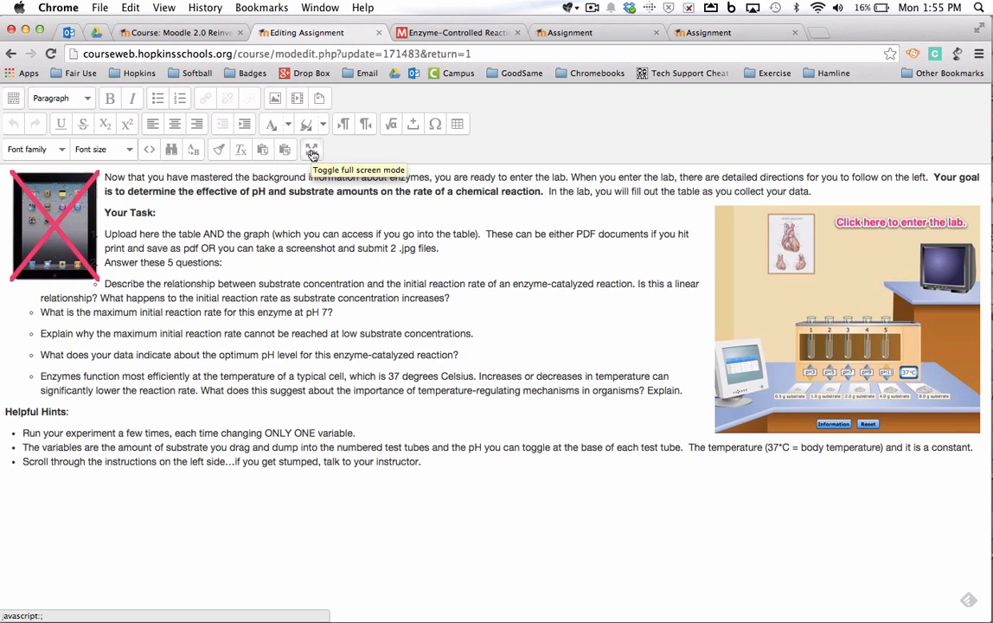
{"action": "left_click", "coordinate": [312, 152]}
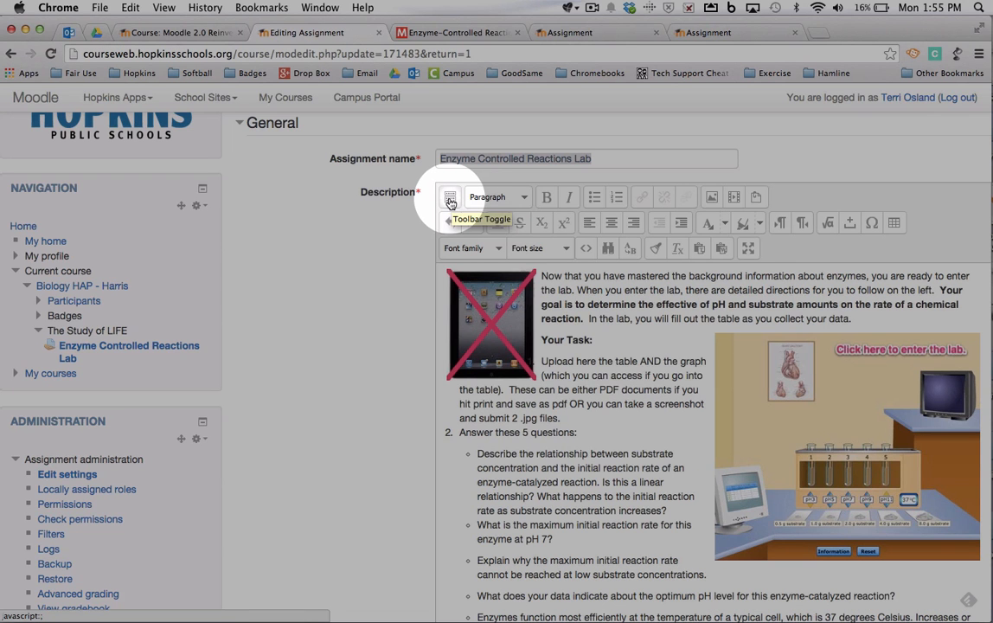
{"action": "left_click", "coordinate": [450, 200]}
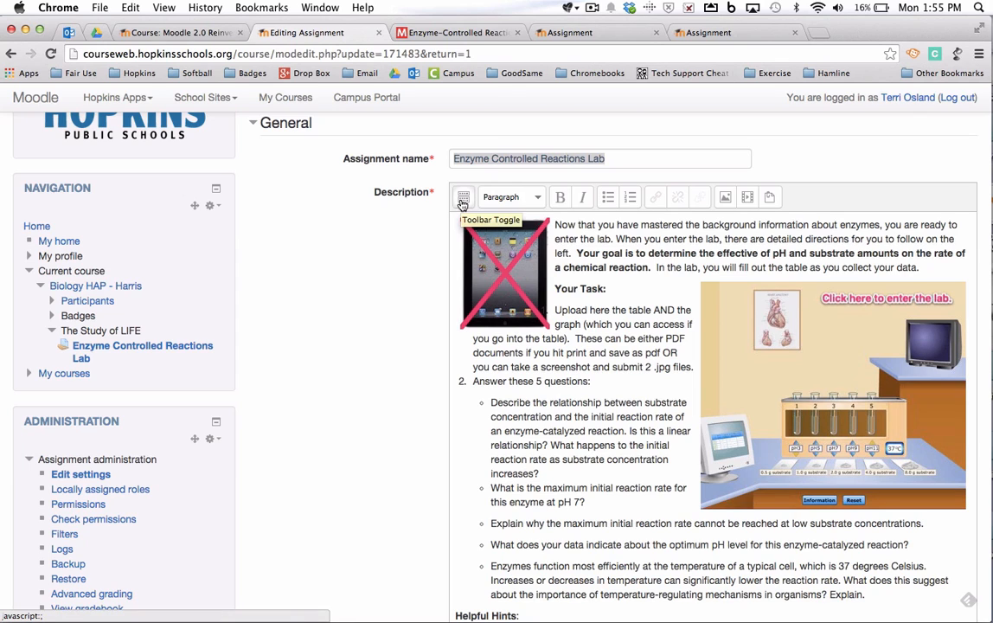
{"action": "left_click", "coordinate": [463, 199]}
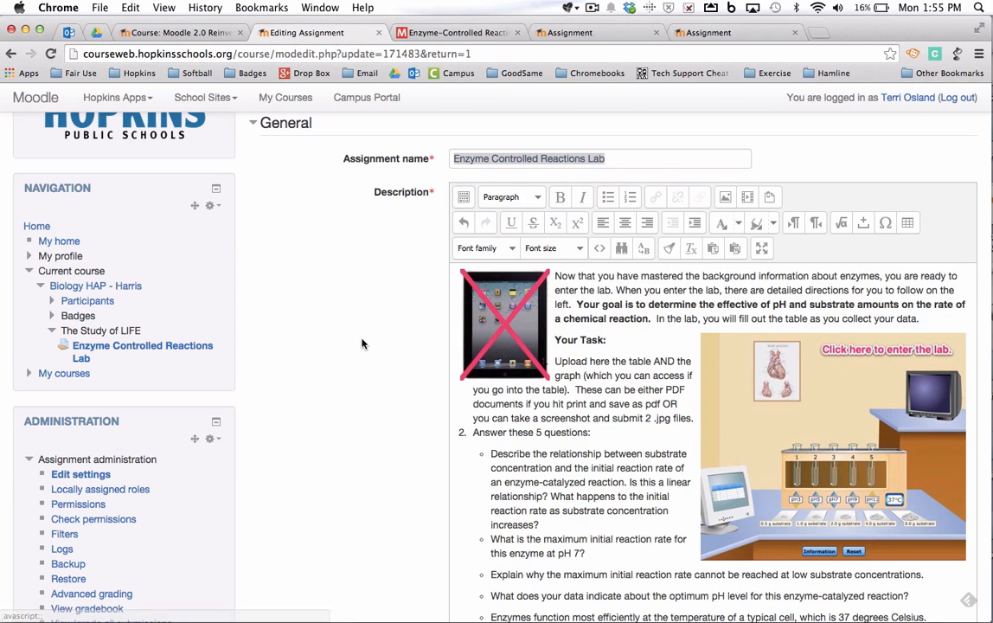
Step: Select the crossed-out iPad image and the lab picture in the description, and inspect the lab picture's link properties without changing them
{"action": "scroll", "coordinate": [476, 260], "scroll_direction": "down", "scroll_amount": 1}
{"action": "left_click", "coordinate": [492, 319]}
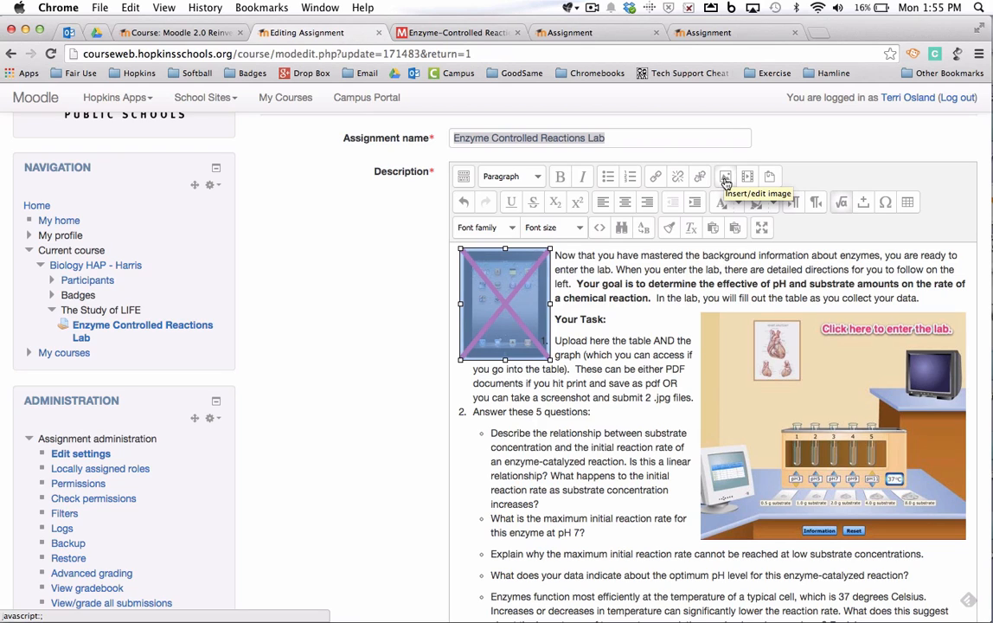
{"action": "left_click", "coordinate": [777, 348]}
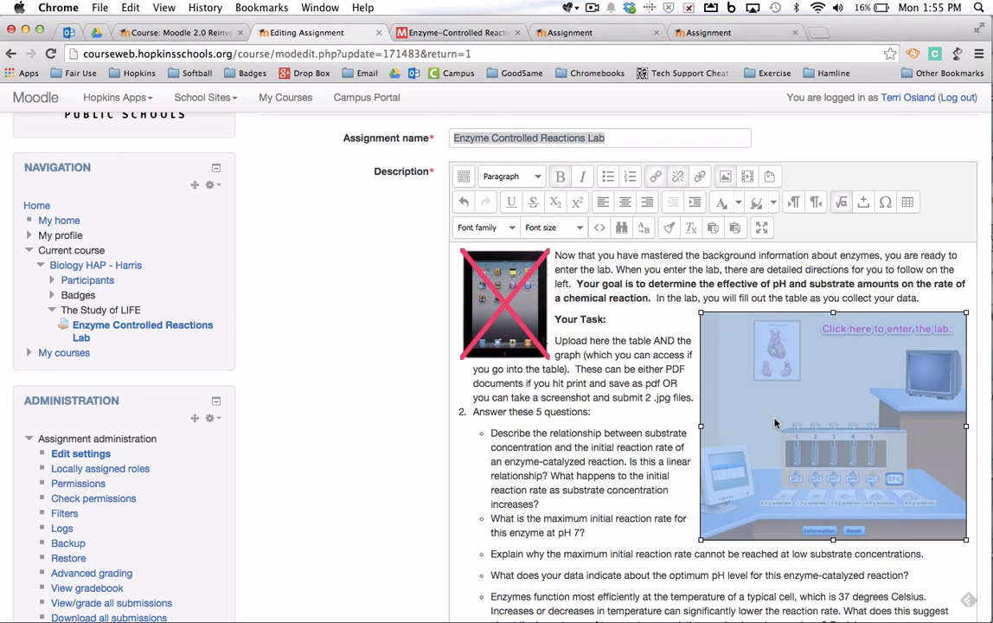
{"action": "left_click", "coordinate": [656, 176]}
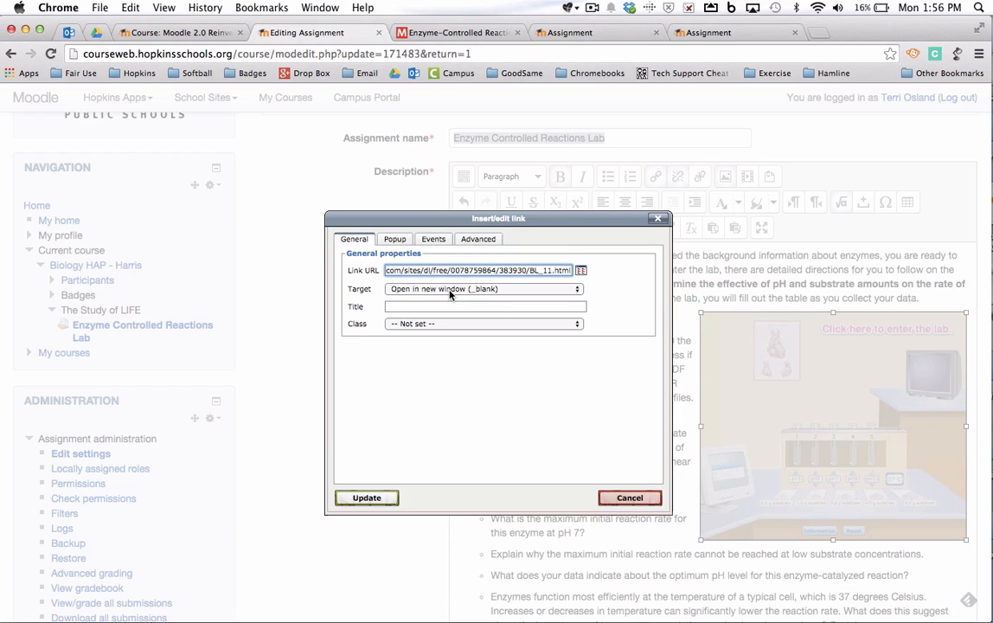
{"action": "left_click", "coordinate": [631, 498]}
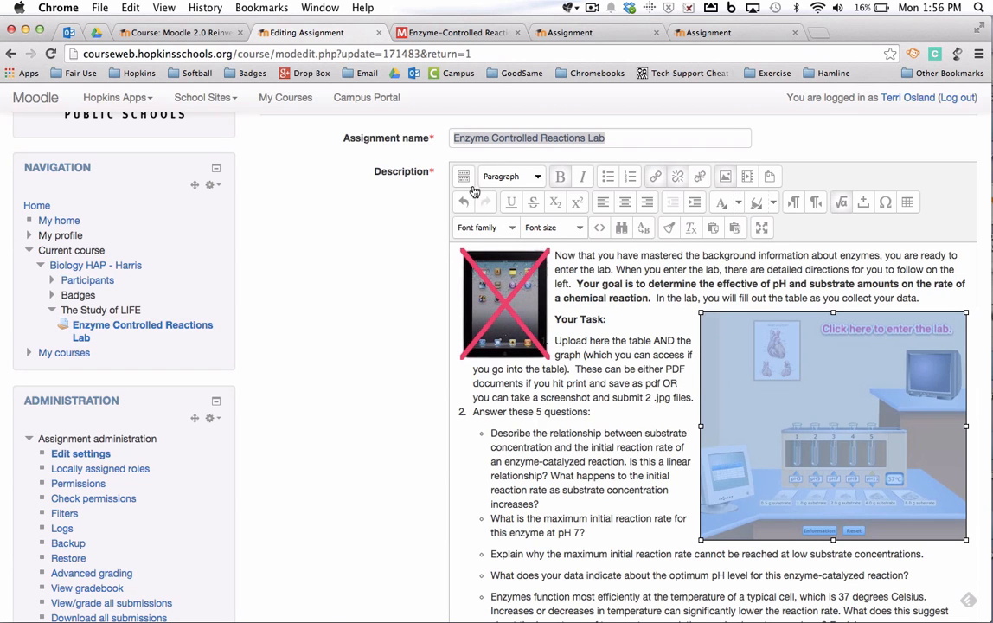
Step: Examine the lab assignment's availability dates and its submission type options, including word limit, number of files and submission size
{"action": "scroll", "coordinate": [609, 344], "scroll_direction": "down", "scroll_amount": 2}
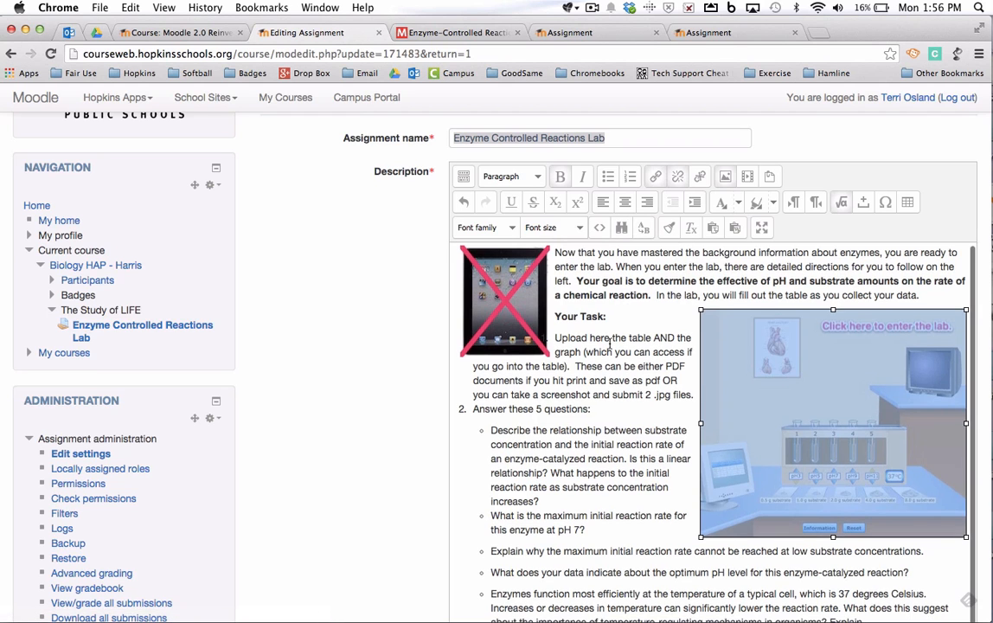
{"action": "scroll", "coordinate": [374, 362], "scroll_direction": "down", "scroll_amount": 5}
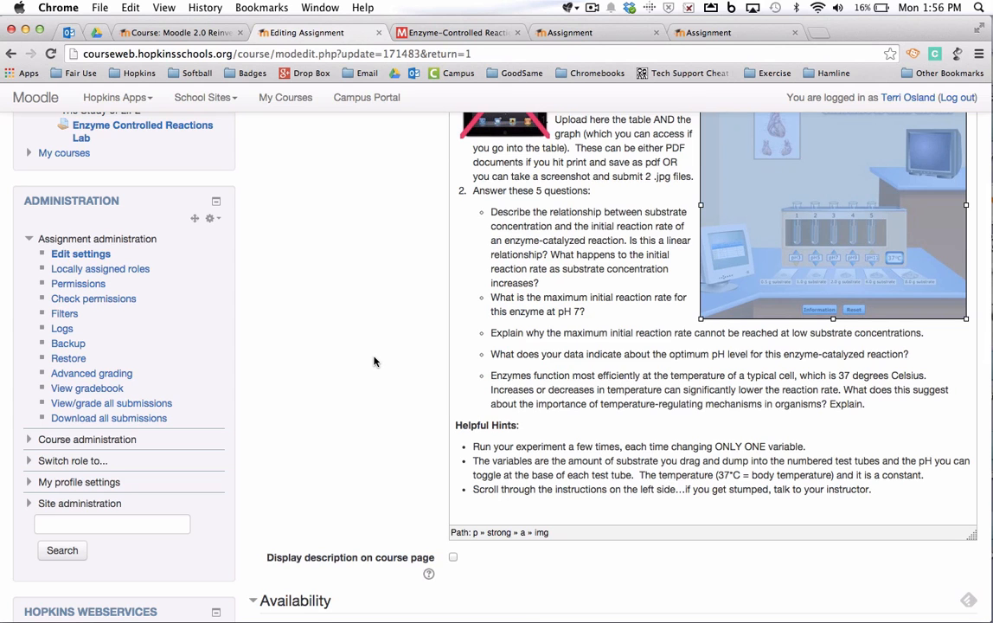
{"action": "scroll", "coordinate": [374, 361], "scroll_direction": "down", "scroll_amount": 5}
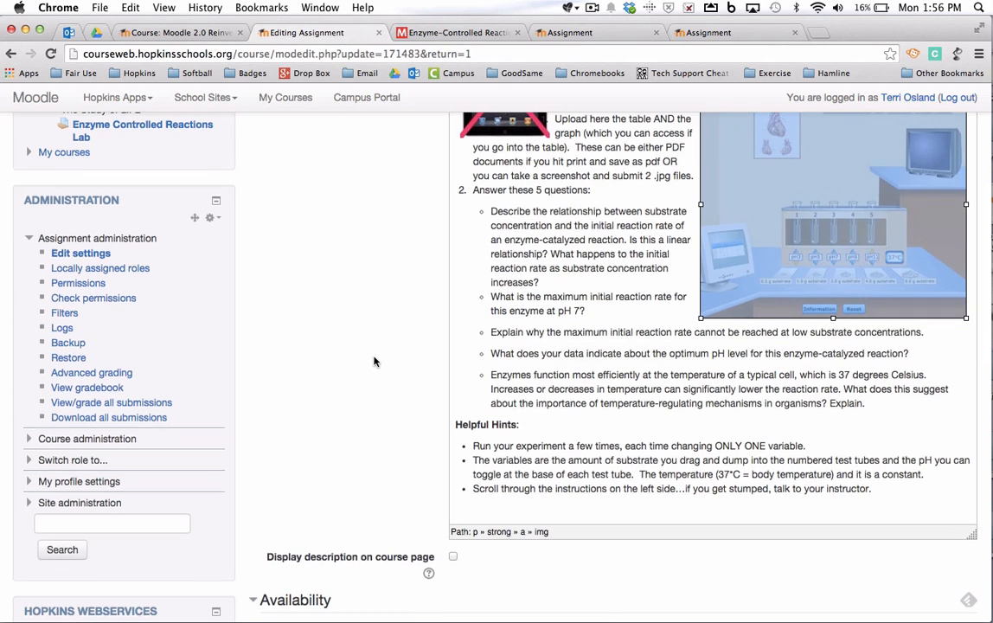
{"action": "scroll", "coordinate": [374, 362], "scroll_direction": "down", "scroll_amount": 2}
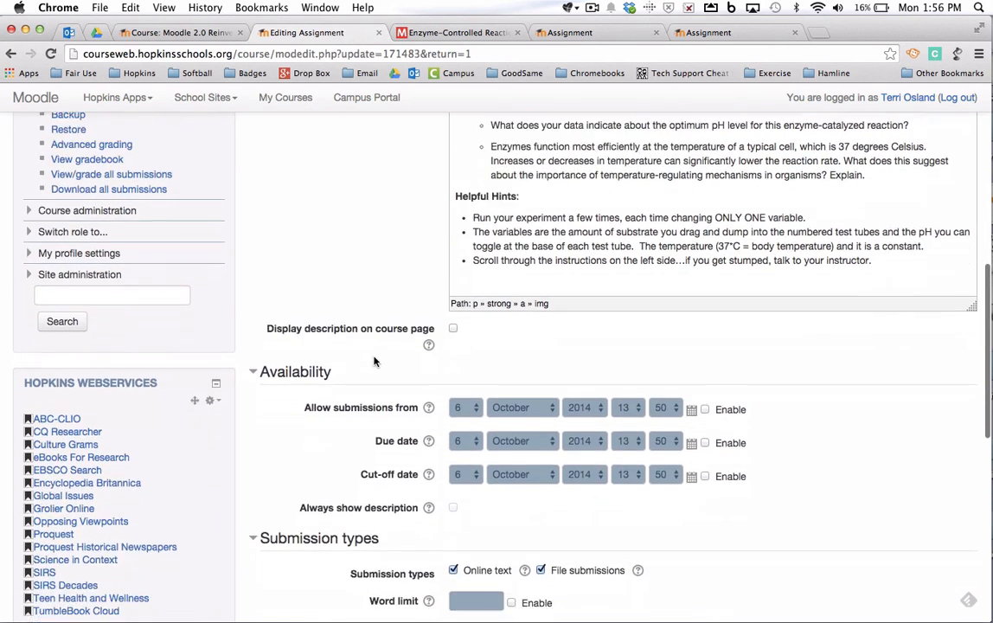
{"action": "scroll", "coordinate": [340, 427], "scroll_direction": "down", "scroll_amount": 1}
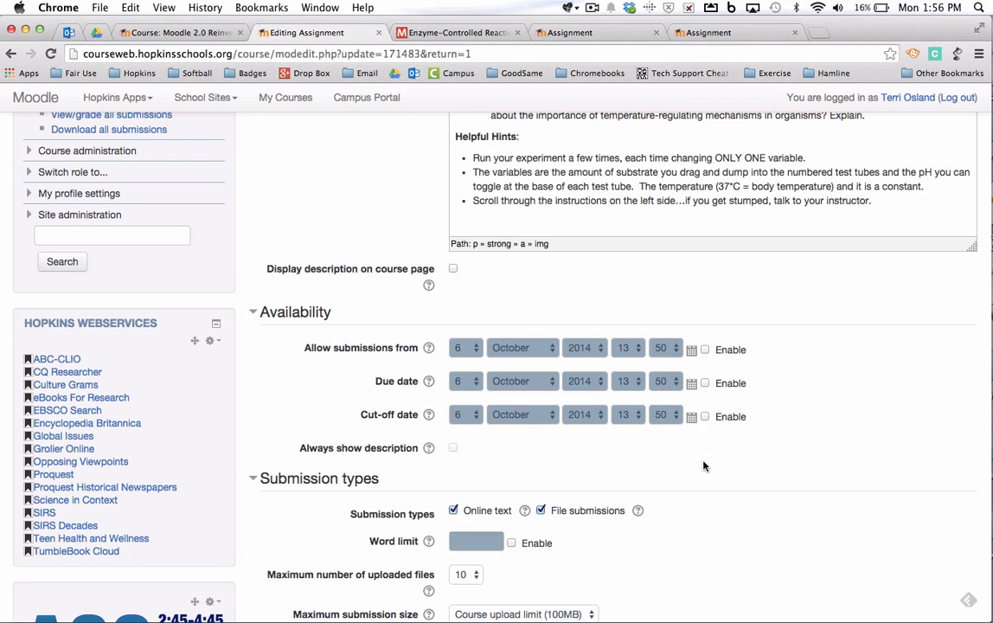
{"action": "scroll", "coordinate": [704, 467], "scroll_direction": "down", "scroll_amount": 5}
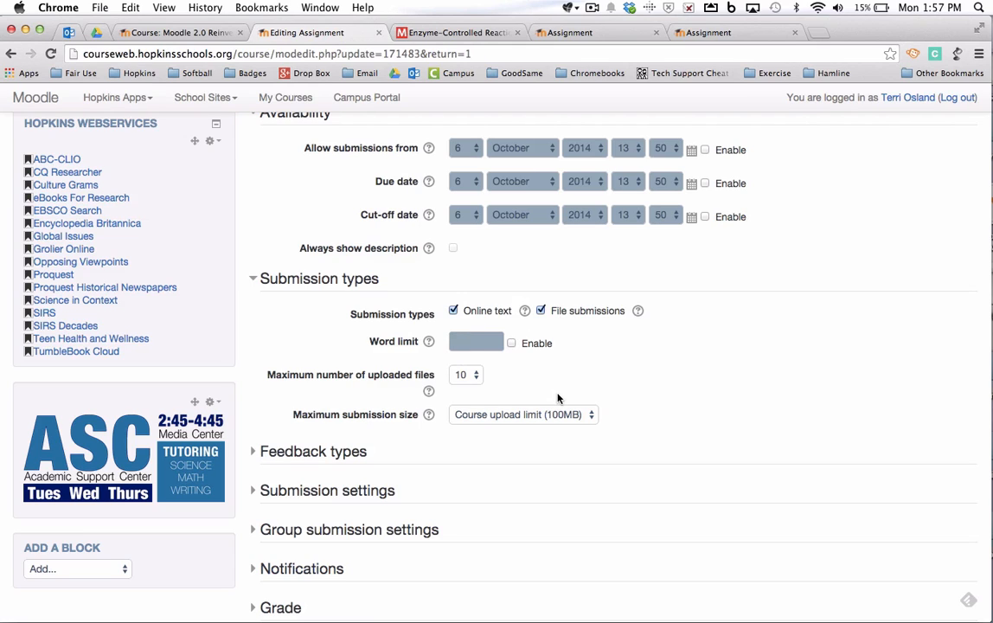
Step: Open the settings of the "Autobiography Questions - 1" assignment and examine its availability dates and submission types
{"action": "left_click", "coordinate": [694, 32]}
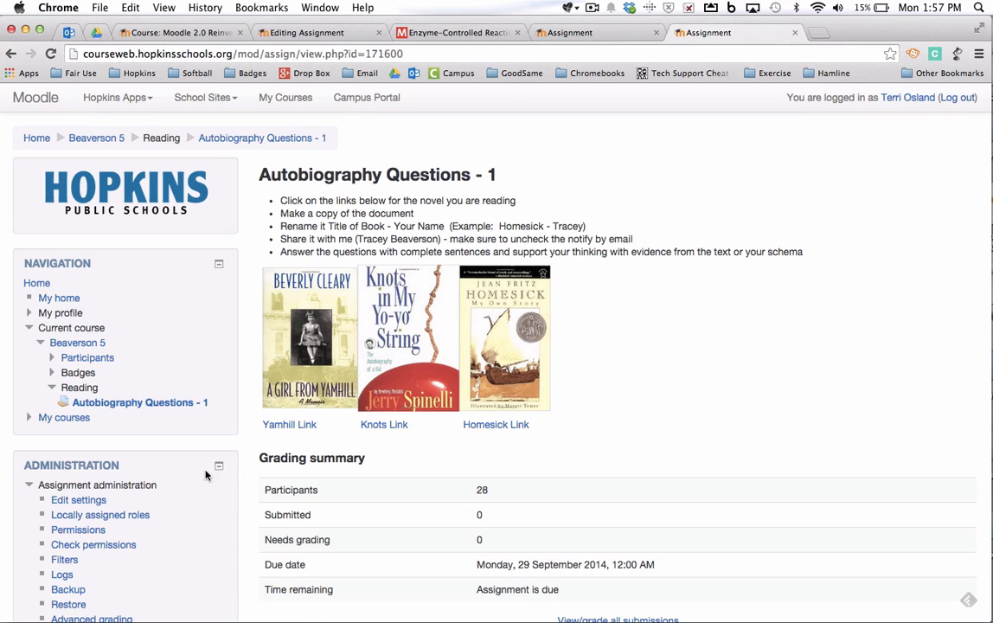
{"action": "left_click", "coordinate": [78, 500]}
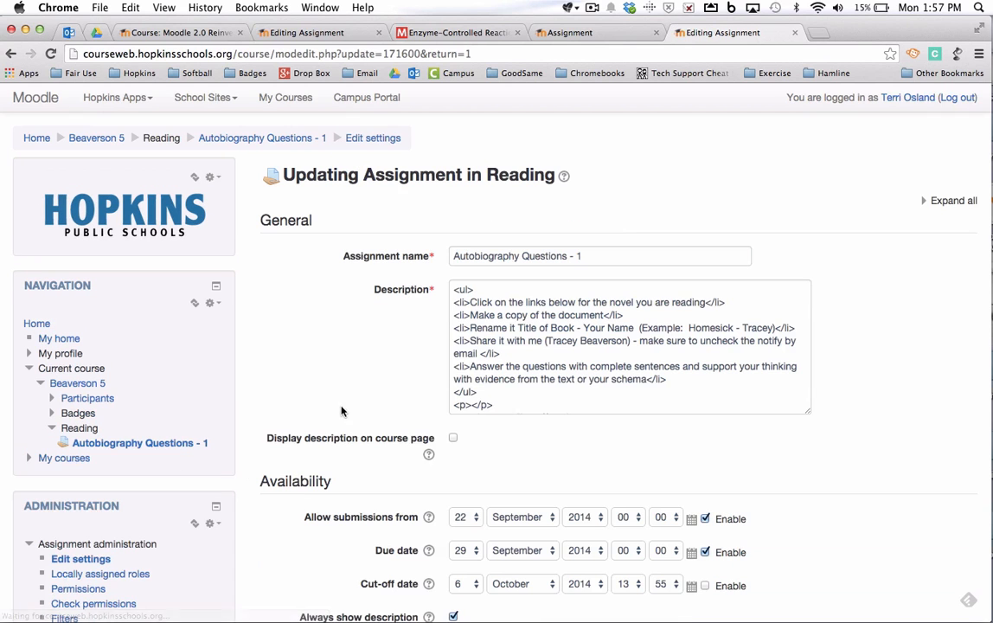
{"action": "scroll", "coordinate": [339, 410], "scroll_direction": "down", "scroll_amount": 5}
{"action": "scroll", "coordinate": [340, 410], "scroll_direction": "down", "scroll_amount": 6}
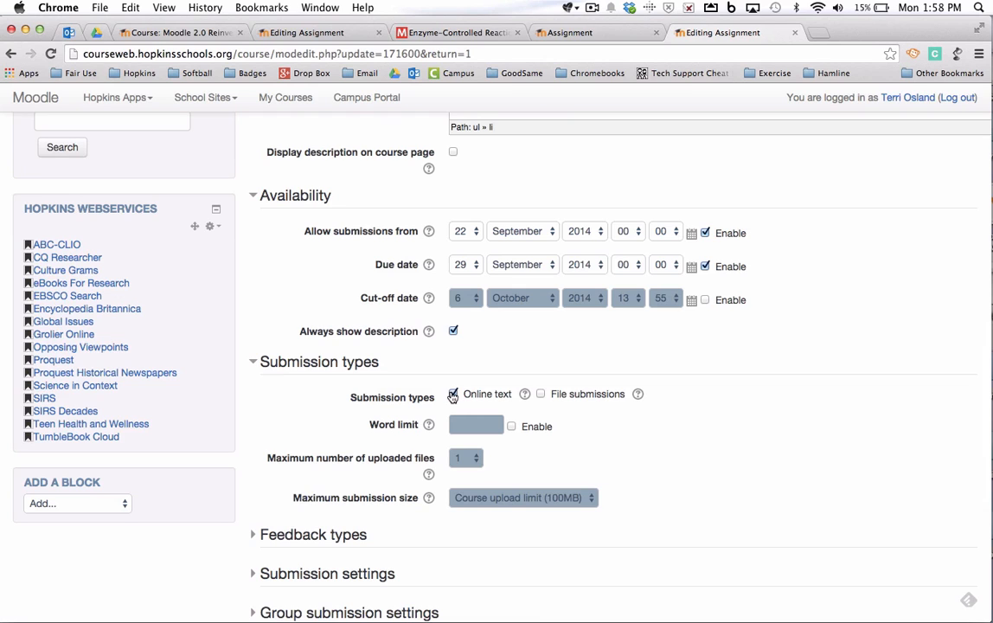
Step: Return to the Enzyme Controlled Reactions Lab settings and expand the Feedback types section
{"action": "left_click", "coordinate": [467, 33]}
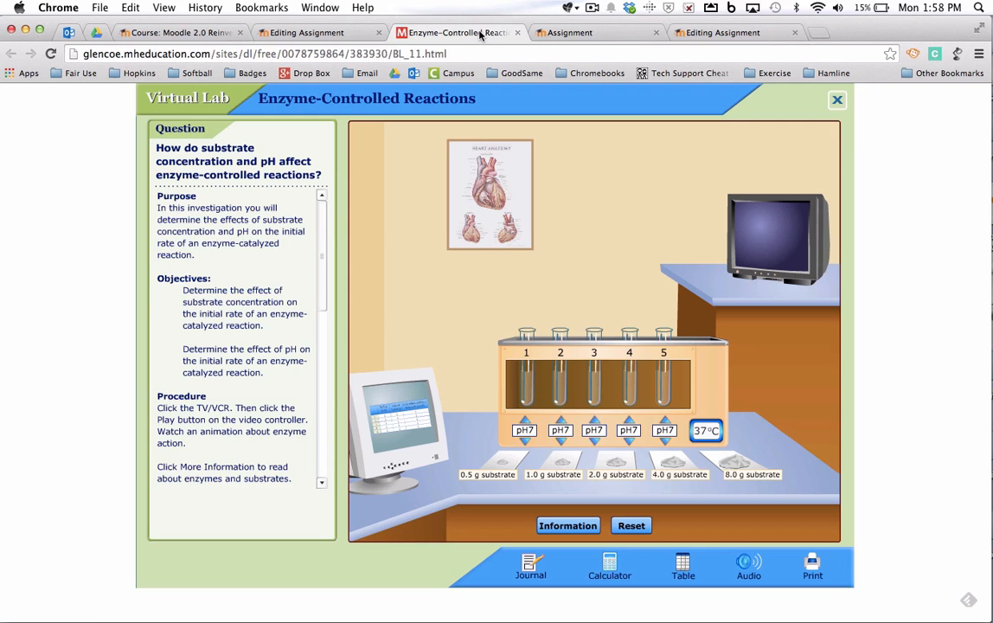
{"action": "left_click", "coordinate": [307, 33]}
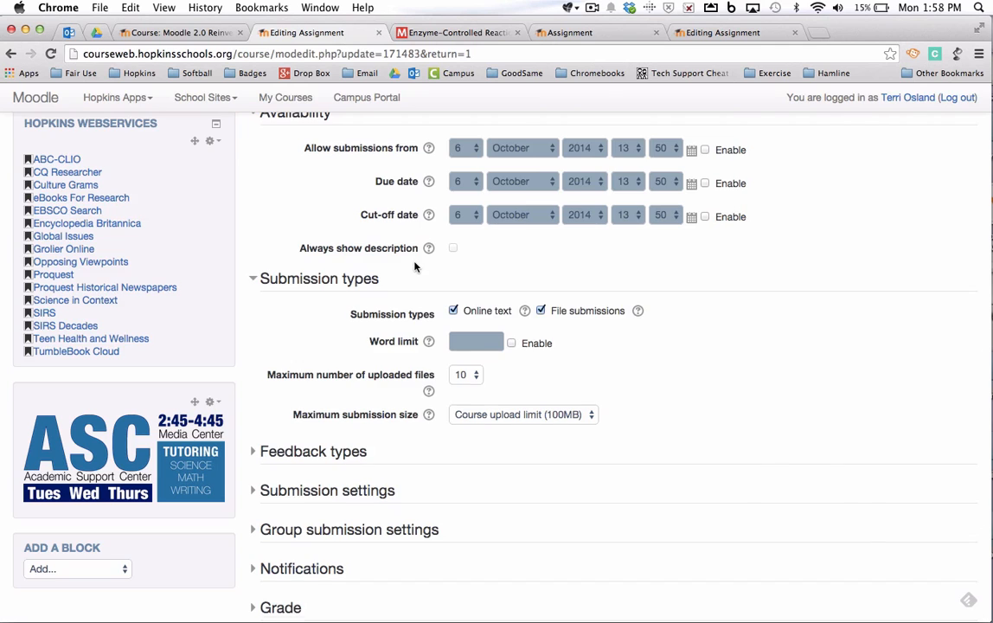
{"action": "scroll", "coordinate": [414, 267], "scroll_direction": "down", "scroll_amount": 3}
{"action": "scroll", "coordinate": [414, 267], "scroll_direction": "down", "scroll_amount": 2}
{"action": "left_click", "coordinate": [258, 255]}
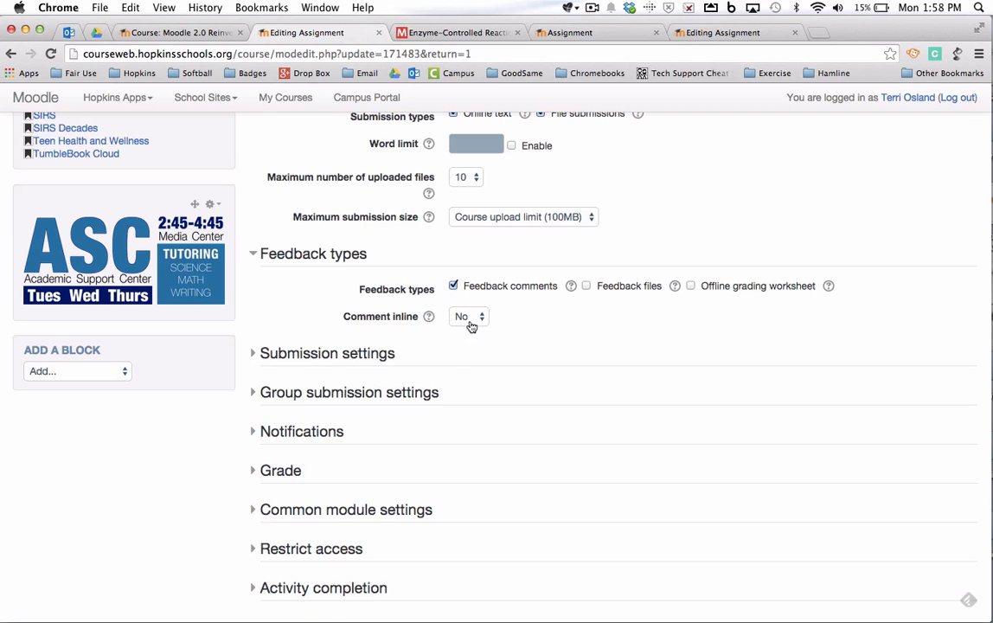
Step: Expand the Submission settings section and read the help for requiring students to accept the submission statement
{"action": "left_click", "coordinate": [256, 354]}
{"action": "scroll", "coordinate": [400, 336], "scroll_direction": "down", "scroll_amount": 1}
{"action": "scroll", "coordinate": [400, 334], "scroll_direction": "down", "scroll_amount": 3}
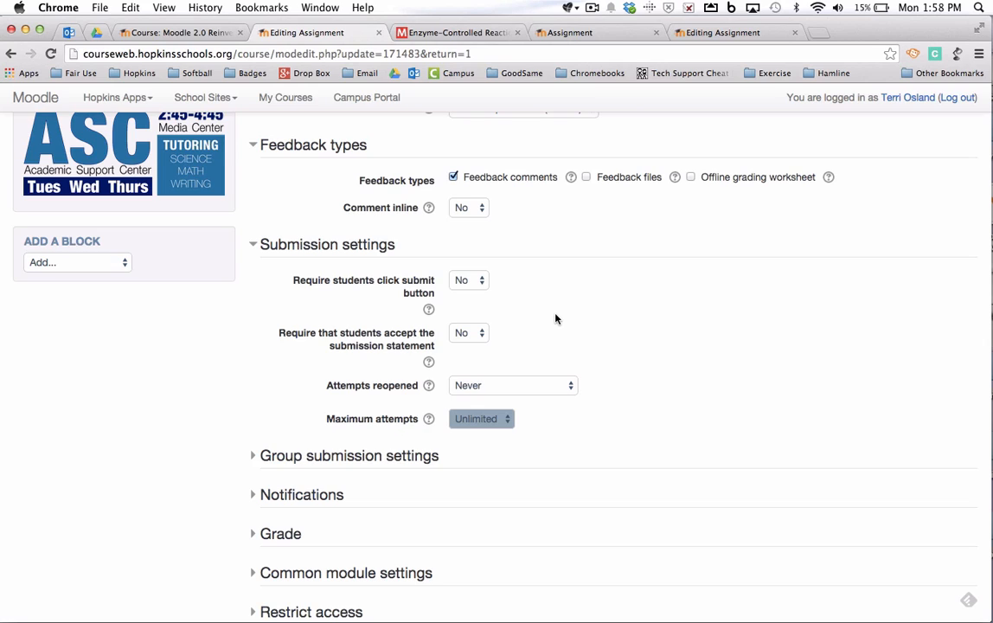
{"action": "left_click", "coordinate": [429, 363]}
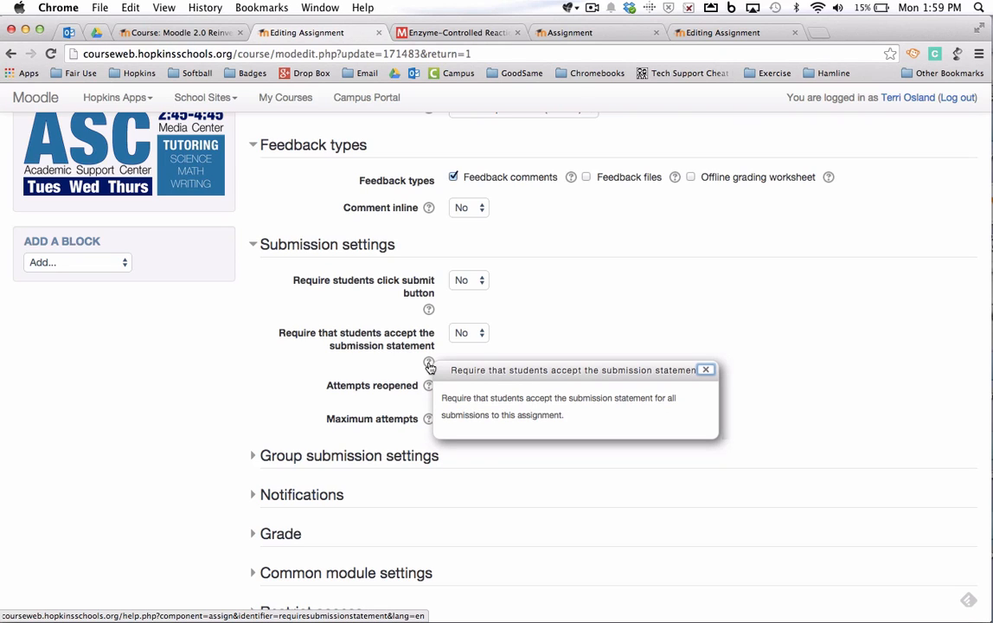
{"action": "left_click", "coordinate": [706, 370]}
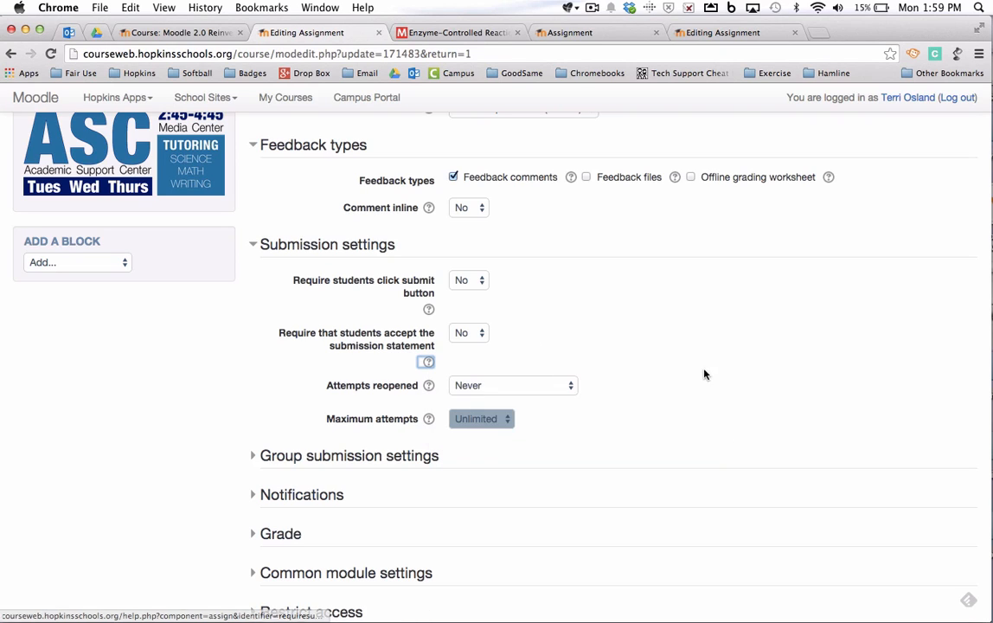
Step: Expand the Notifications section to view the grader and student notification options
{"action": "scroll", "coordinate": [642, 267], "scroll_direction": "down", "scroll_amount": 4}
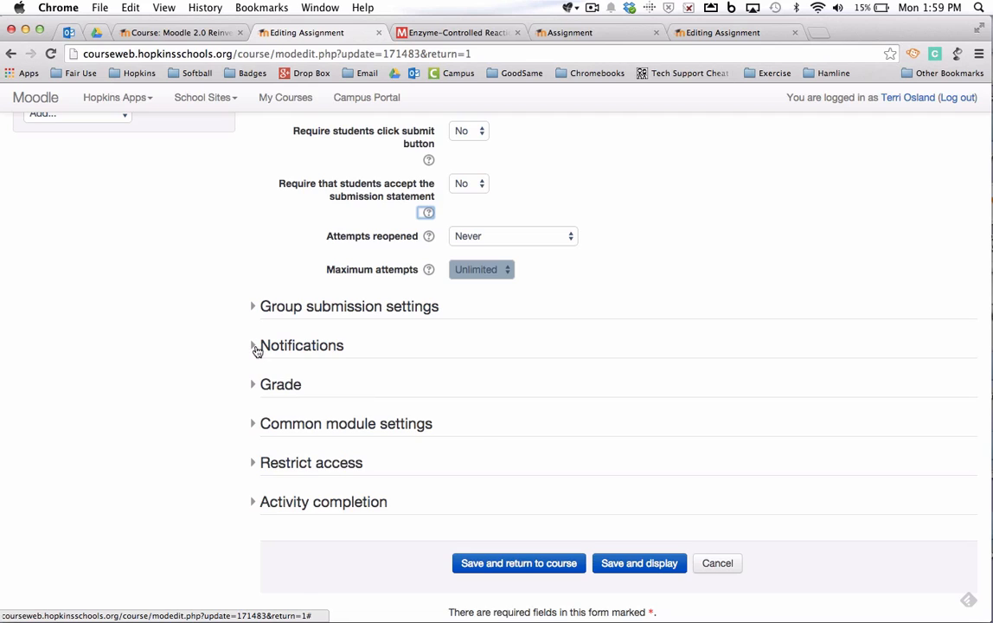
{"action": "left_click", "coordinate": [256, 347]}
{"action": "scroll", "coordinate": [365, 344], "scroll_direction": "down", "scroll_amount": 2}
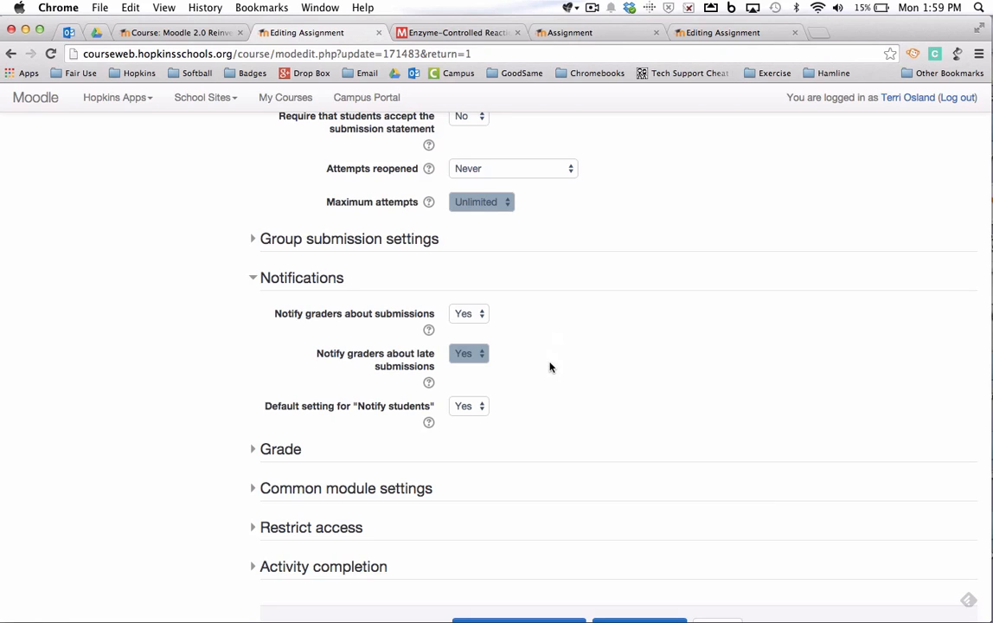
Step: Expand the Grade section of the Enzyme Controlled Reactions Lab settings and examine its grading options
{"action": "scroll", "coordinate": [555, 349], "scroll_direction": "down", "scroll_amount": 1}
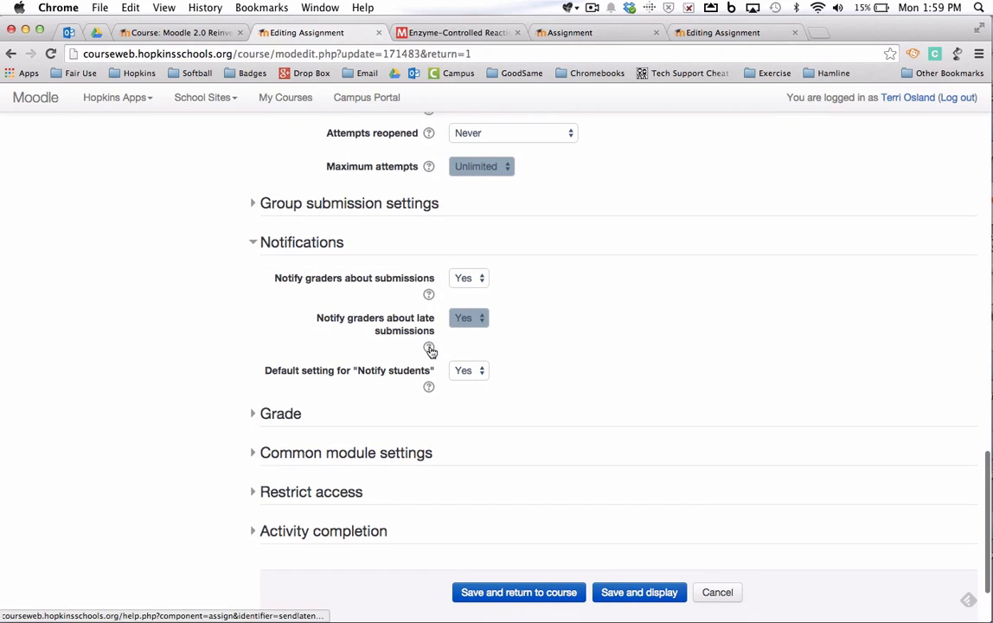
{"action": "left_click", "coordinate": [260, 415]}
{"action": "scroll", "coordinate": [603, 365], "scroll_direction": "down", "scroll_amount": 5}
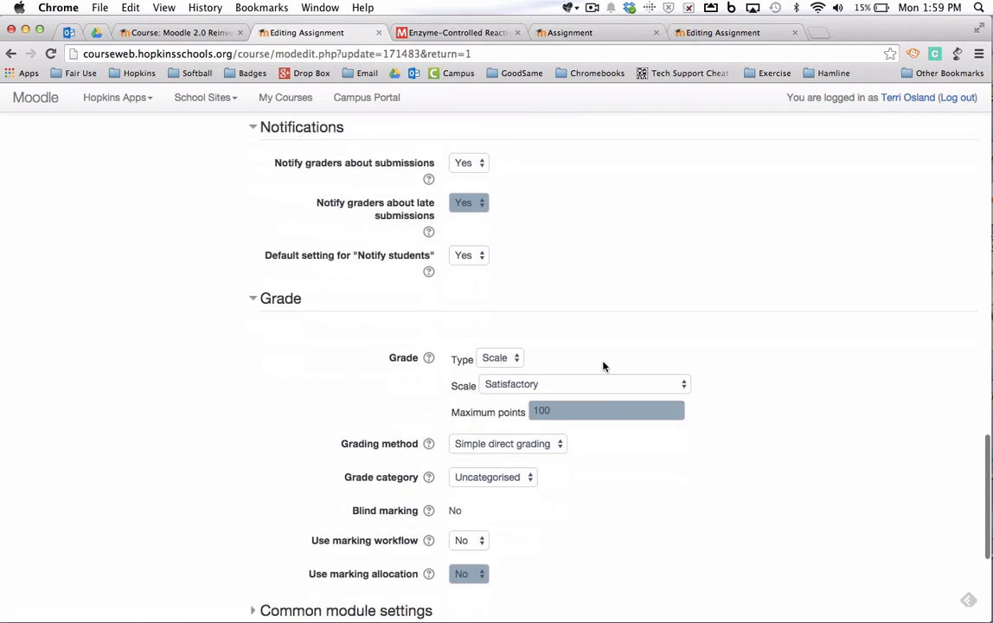
{"action": "scroll", "coordinate": [645, 417], "scroll_direction": "down", "scroll_amount": 2}
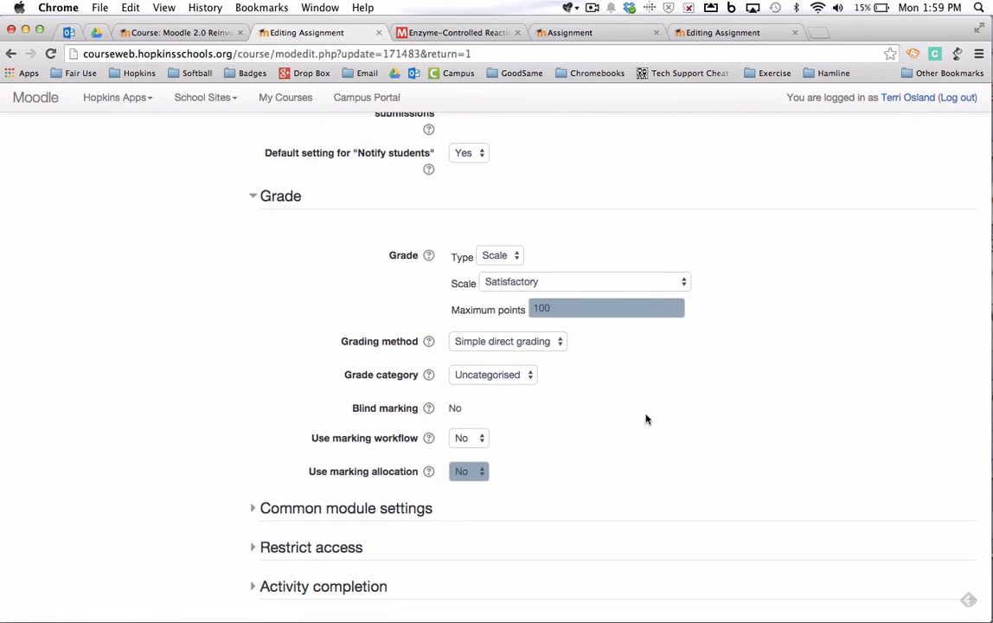
{"action": "scroll", "coordinate": [645, 418], "scroll_direction": "down", "scroll_amount": 1}
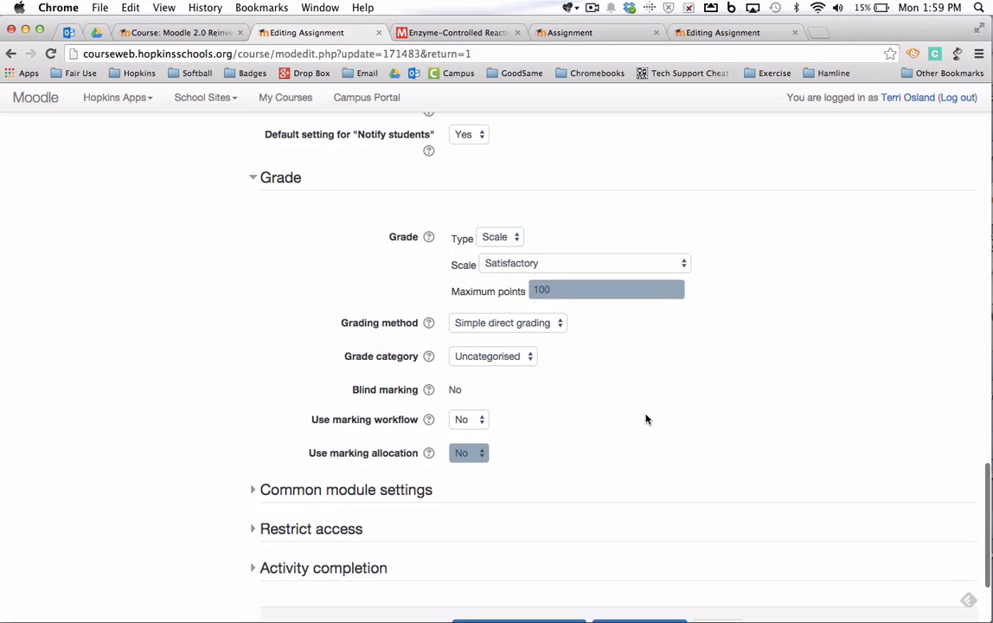
Step: View the available grade types and scales, choosing Scale as the type and leaving the scale at Satisfactory
{"action": "left_click", "coordinate": [510, 246]}
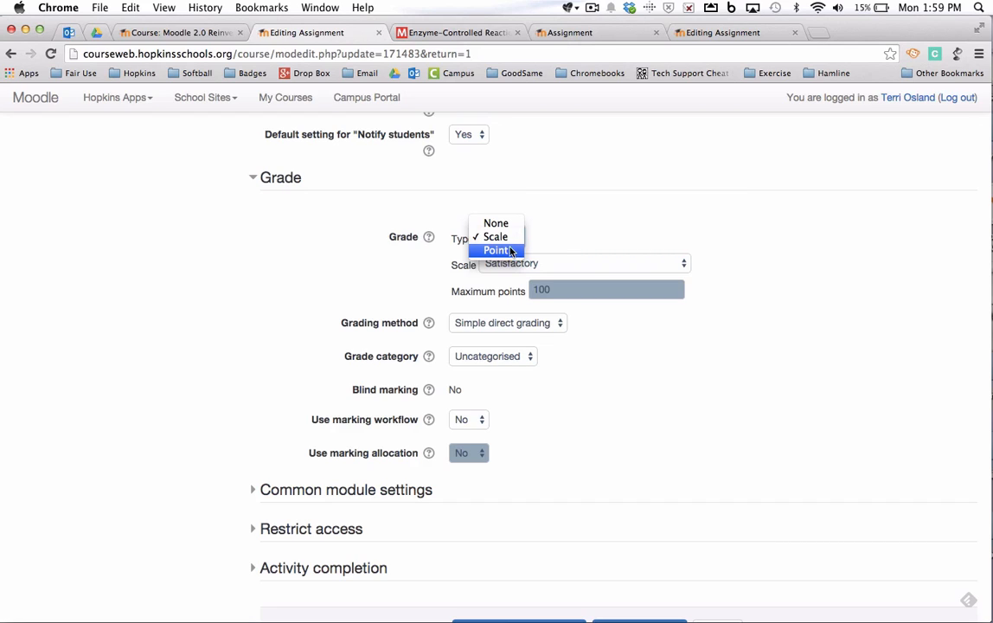
{"action": "left_click", "coordinate": [509, 239]}
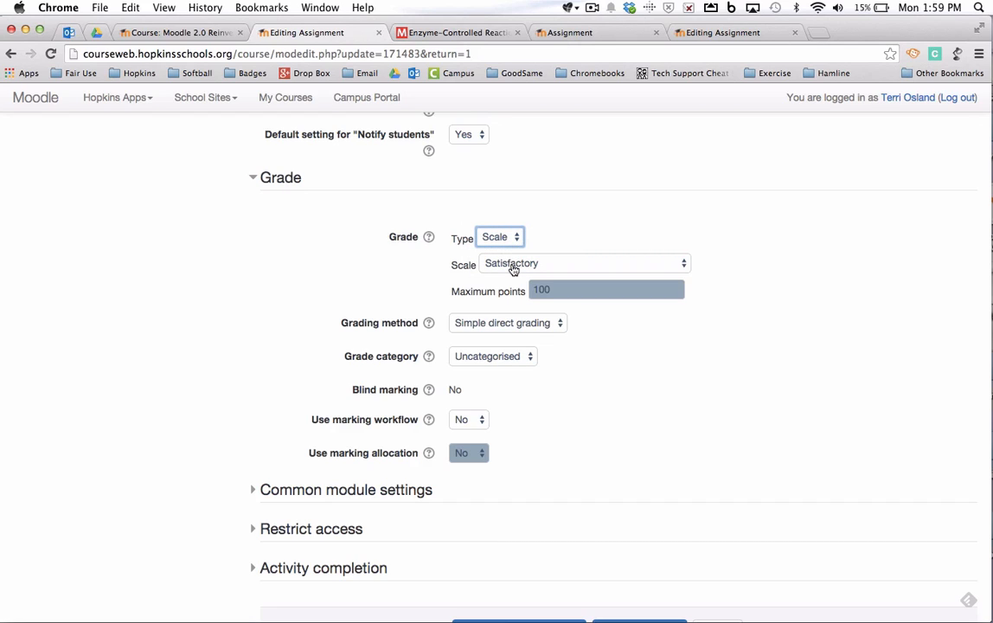
{"action": "left_click", "coordinate": [513, 268]}
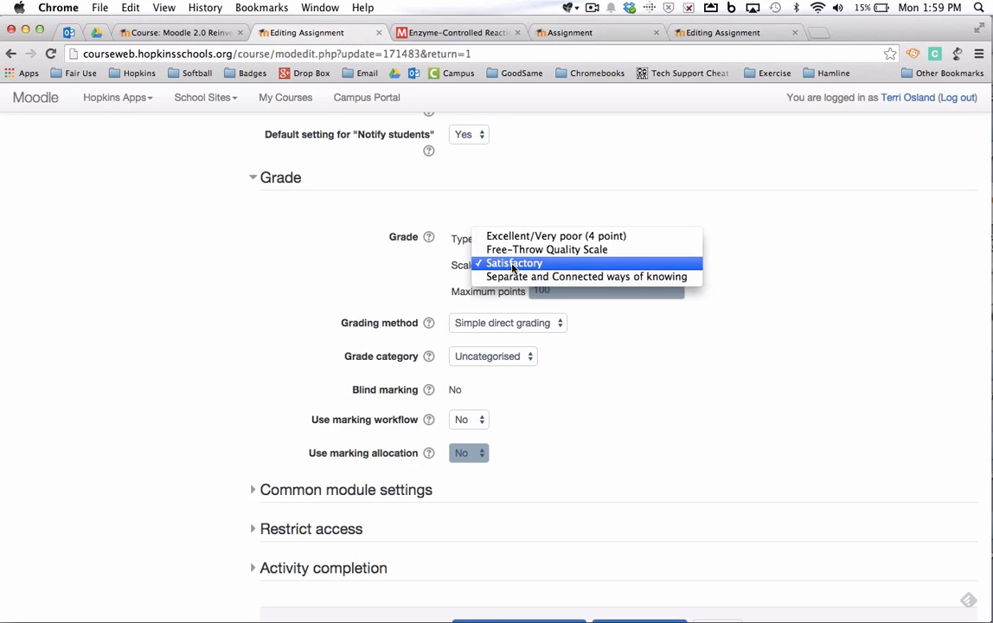
{"action": "left_click", "coordinate": [640, 352]}
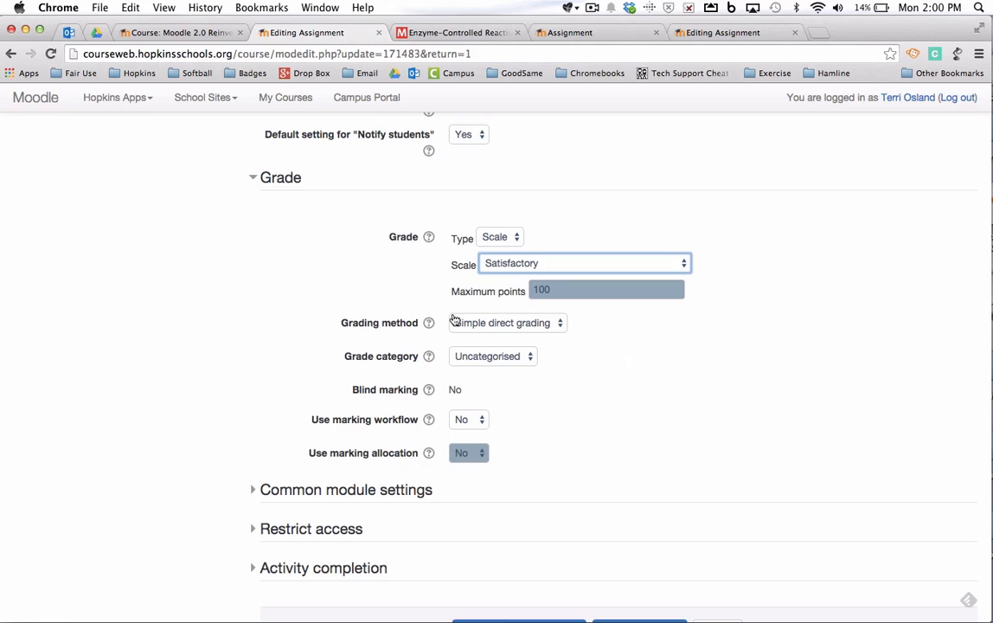
Step: Save the assignment settings and display the Enzyme Controlled Reactions Lab page
{"action": "scroll", "coordinate": [556, 410], "scroll_direction": "down", "scroll_amount": 3}
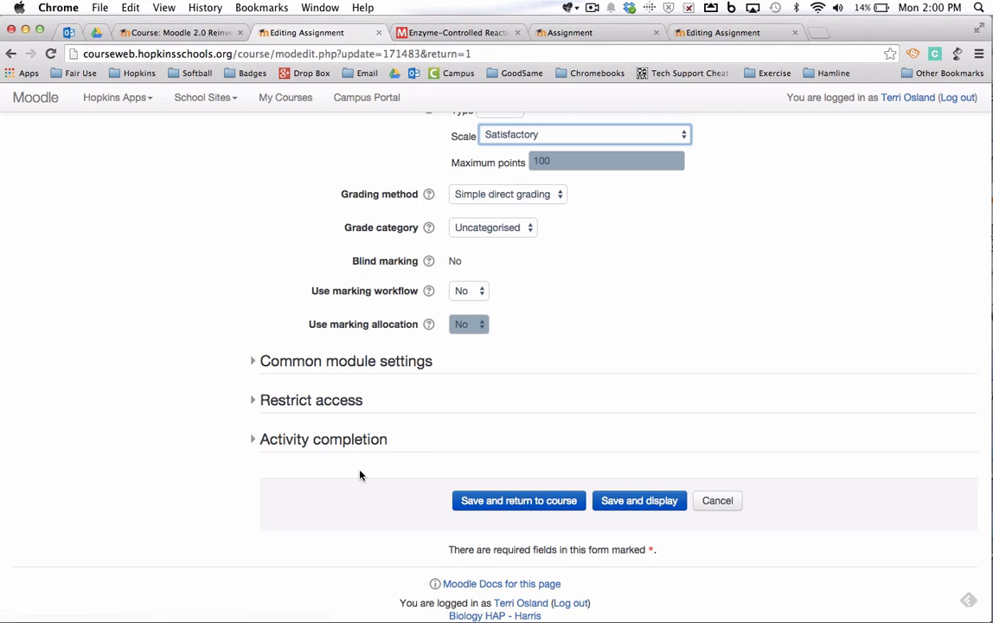
{"action": "scroll", "coordinate": [360, 474], "scroll_direction": "down", "scroll_amount": 1}
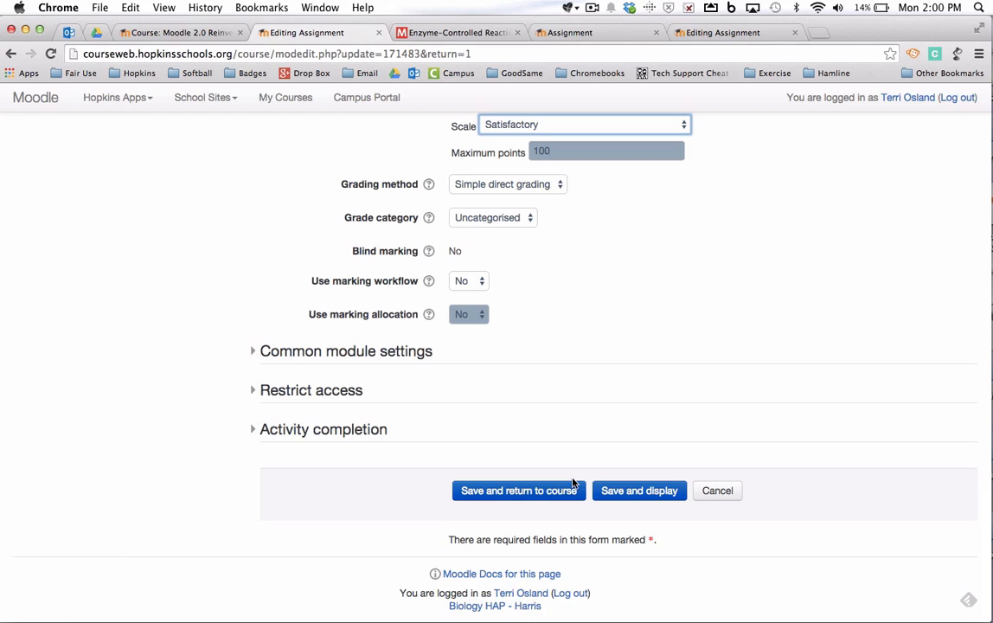
{"action": "left_click", "coordinate": [602, 501]}
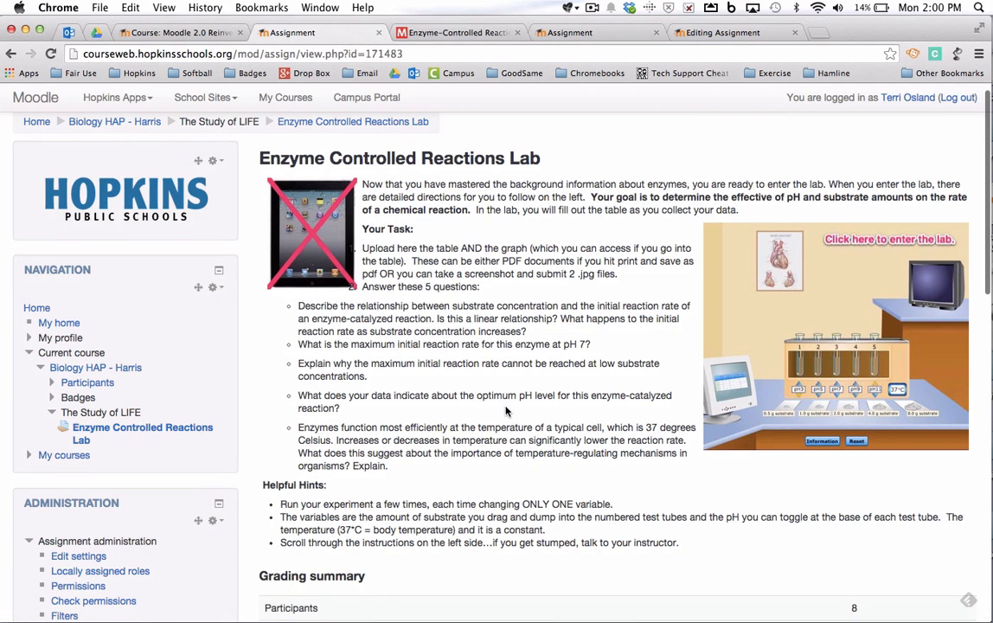
Step: Examine the lab assignment's grading summary and submission status, then return to its description
{"action": "scroll", "coordinate": [506, 407], "scroll_direction": "down", "scroll_amount": 2}
{"action": "scroll", "coordinate": [506, 407], "scroll_direction": "down", "scroll_amount": 4}
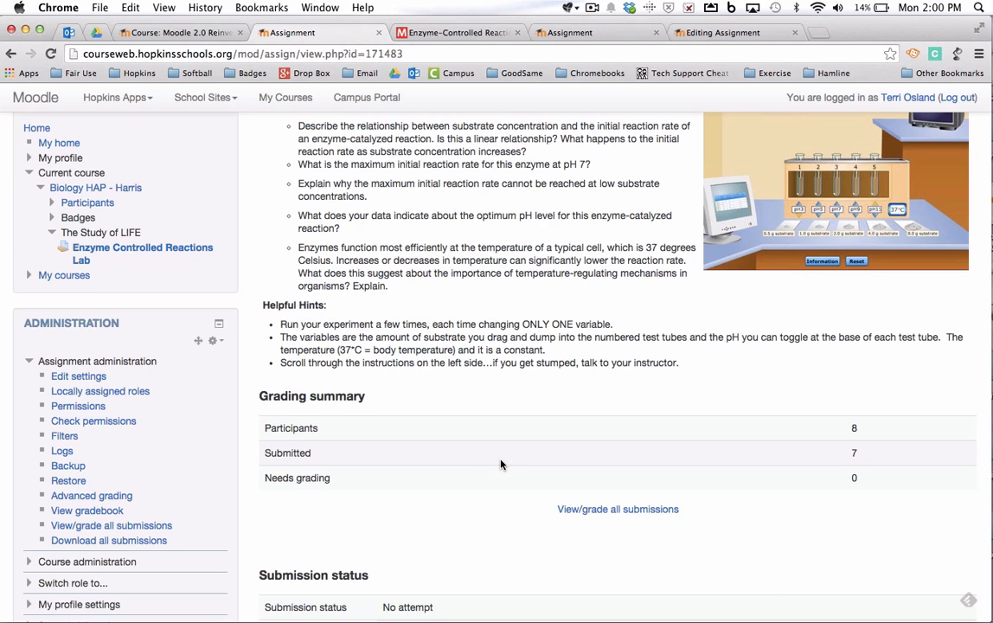
{"action": "scroll", "coordinate": [500, 464], "scroll_direction": "down", "scroll_amount": 2}
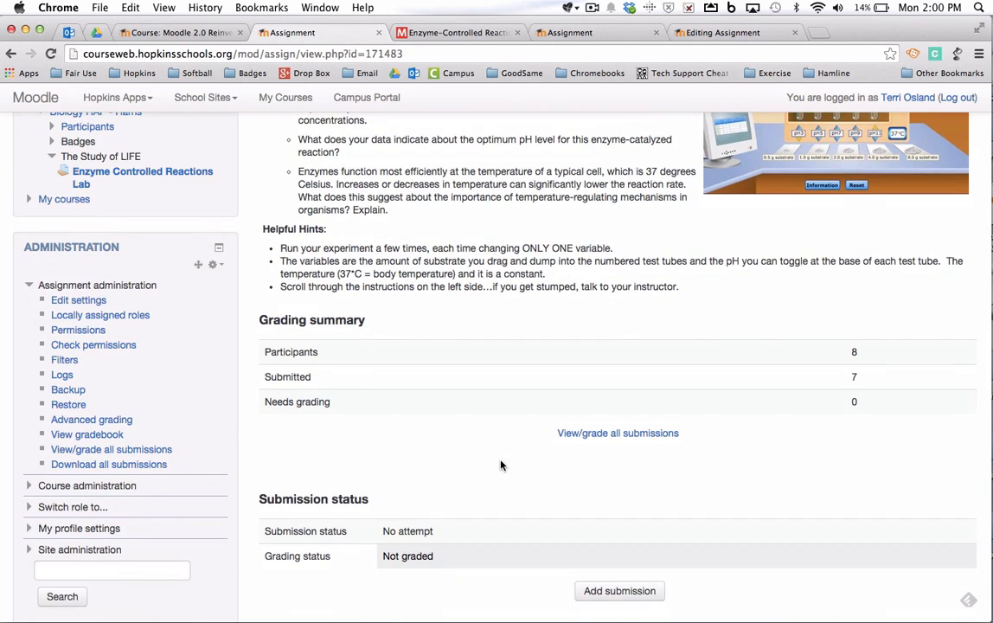
{"action": "scroll", "coordinate": [500, 464], "scroll_direction": "down", "scroll_amount": 1}
{"action": "scroll", "coordinate": [500, 464], "scroll_direction": "down", "scroll_amount": 2}
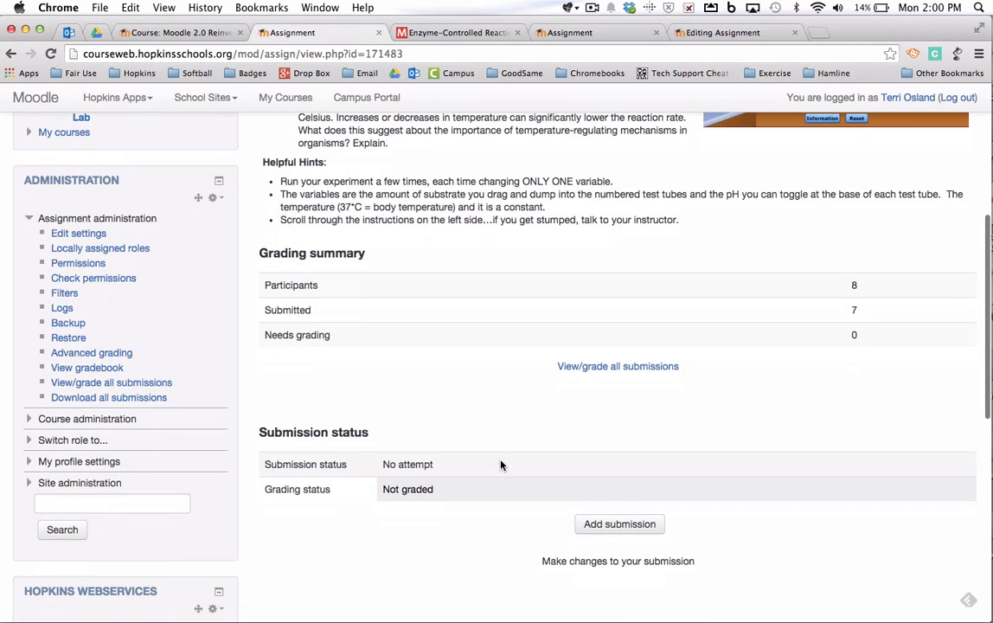
{"action": "scroll", "coordinate": [500, 465], "scroll_direction": "up", "scroll_amount": 8}
{"action": "scroll", "coordinate": [500, 464], "scroll_direction": "up", "scroll_amount": 1}
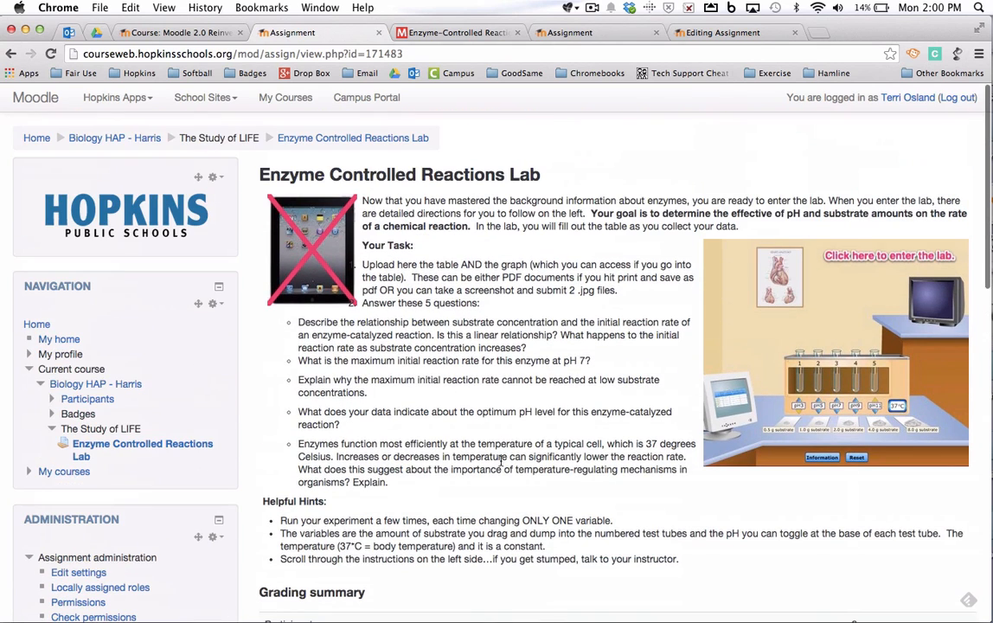